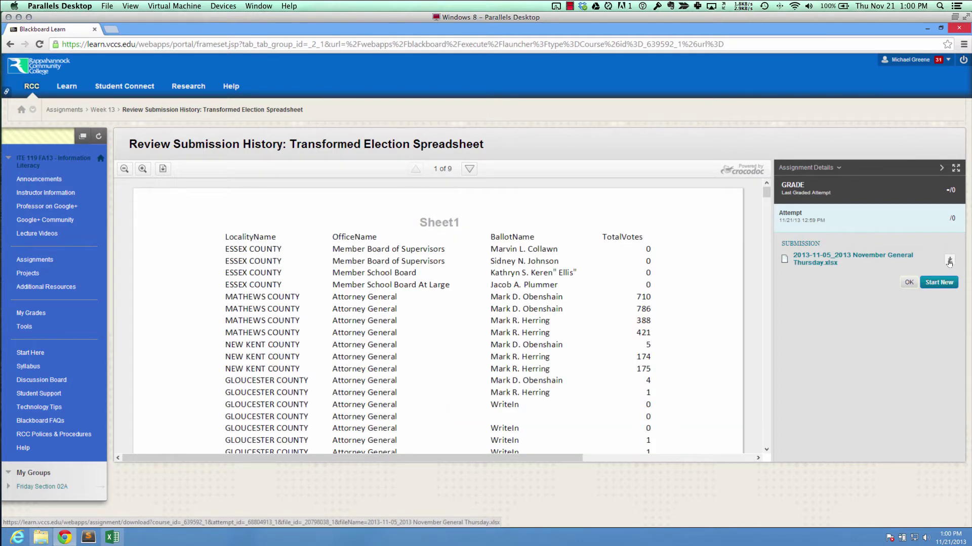
Download the submitted spreadsheet "2013-11-05_2013 November General Thursday.xlsx" from the assignment's submission history.
{"action": "left_click", "coordinate": [949, 262]}
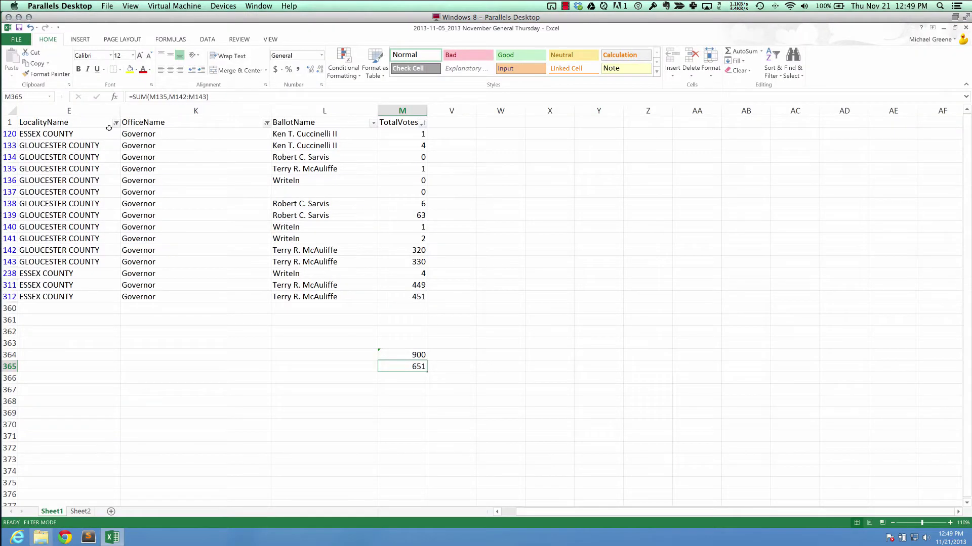
Examine the filter choices for LocalityName and OfficeName and the total formulas in cells M364 and M365.
{"action": "left_click", "coordinate": [116, 122]}
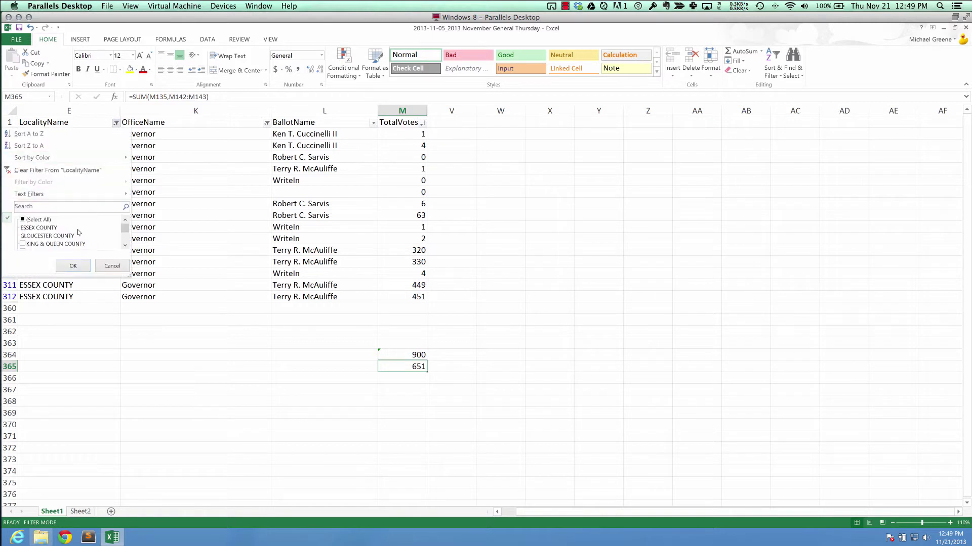
{"action": "left_click_drag", "start_coordinate": [127, 275], "coordinate": [135, 404]}
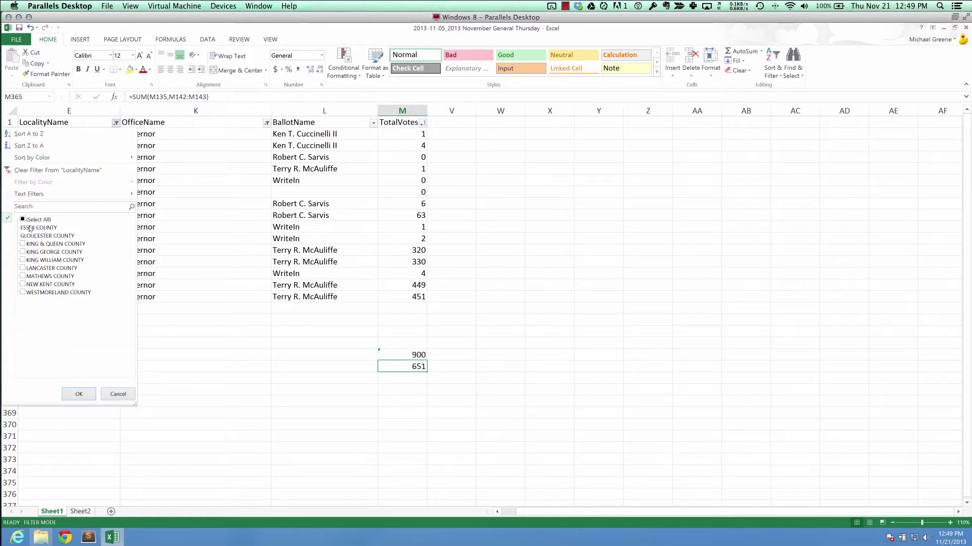
{"action": "left_click", "coordinate": [118, 394]}
{"action": "left_click", "coordinate": [267, 123]}
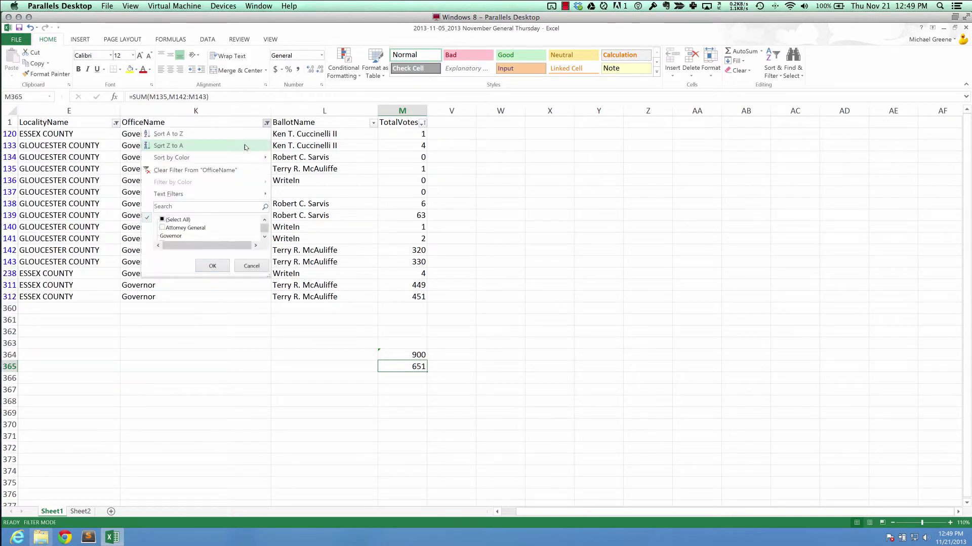
{"action": "left_click", "coordinate": [251, 266]}
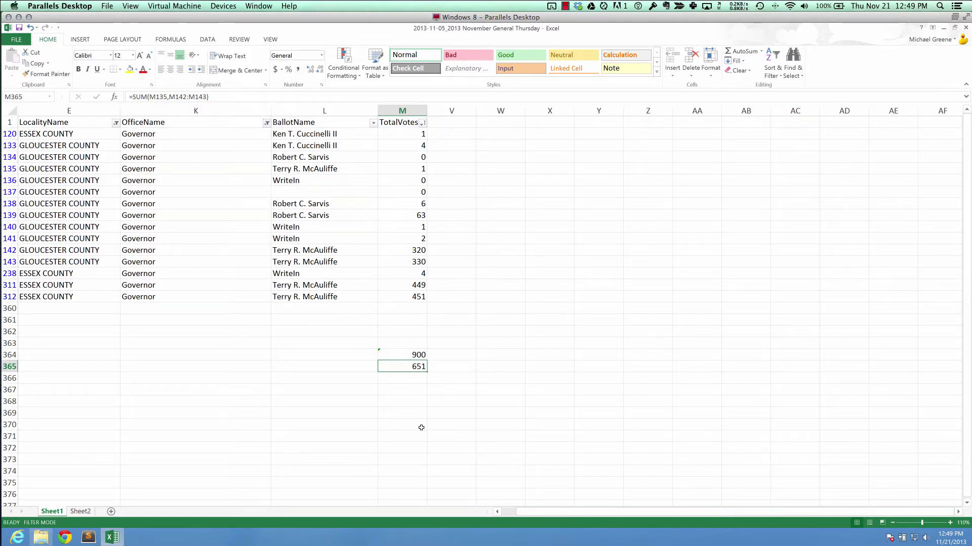
{"action": "left_click", "coordinate": [410, 355]}
{"action": "left_click", "coordinate": [410, 365]}
Reset the OfficeName and LocalityName filters to Select All so every record on Sheet1 is shown.
{"action": "left_click", "coordinate": [266, 123]}
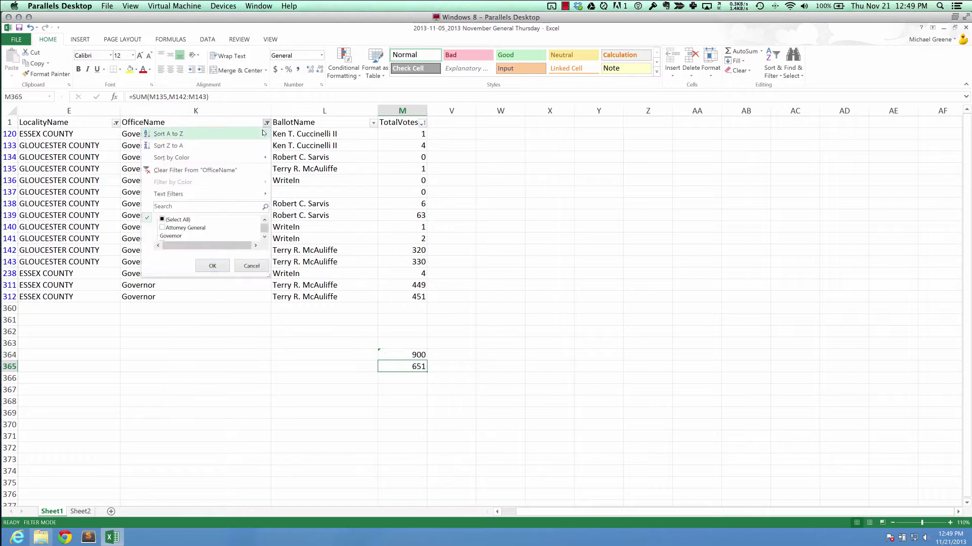
{"action": "left_click", "coordinate": [163, 220]}
{"action": "left_click", "coordinate": [211, 266]}
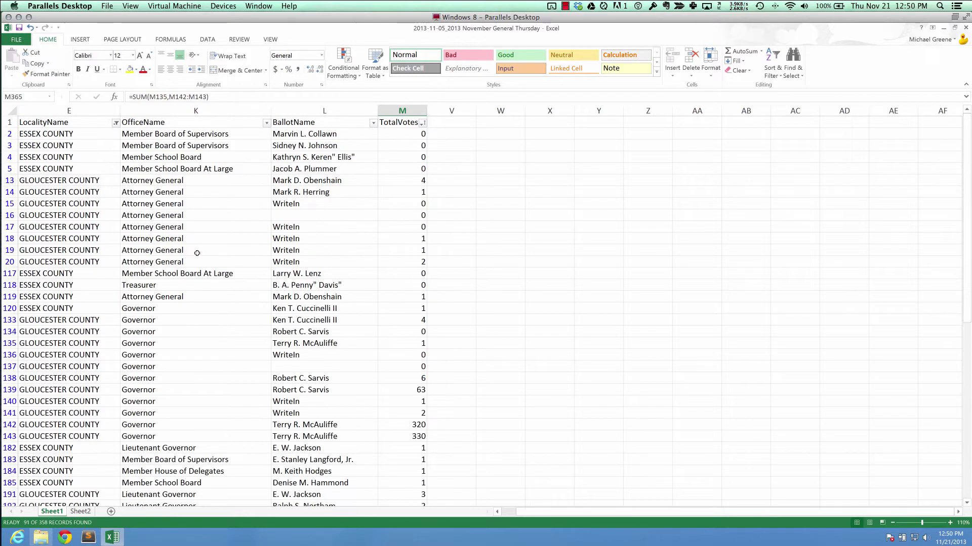
{"action": "left_click", "coordinate": [116, 123]}
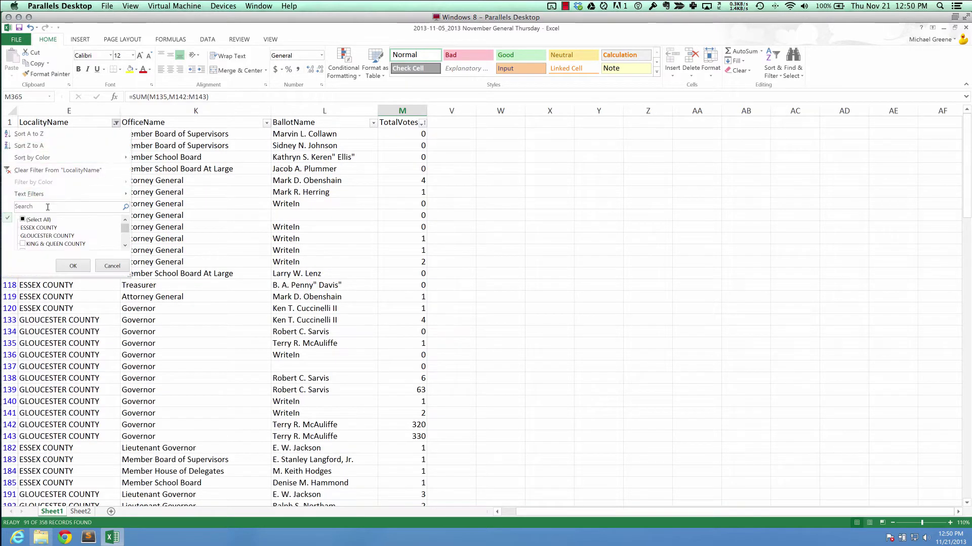
{"action": "left_click", "coordinate": [23, 220]}
{"action": "left_click", "coordinate": [73, 266]}
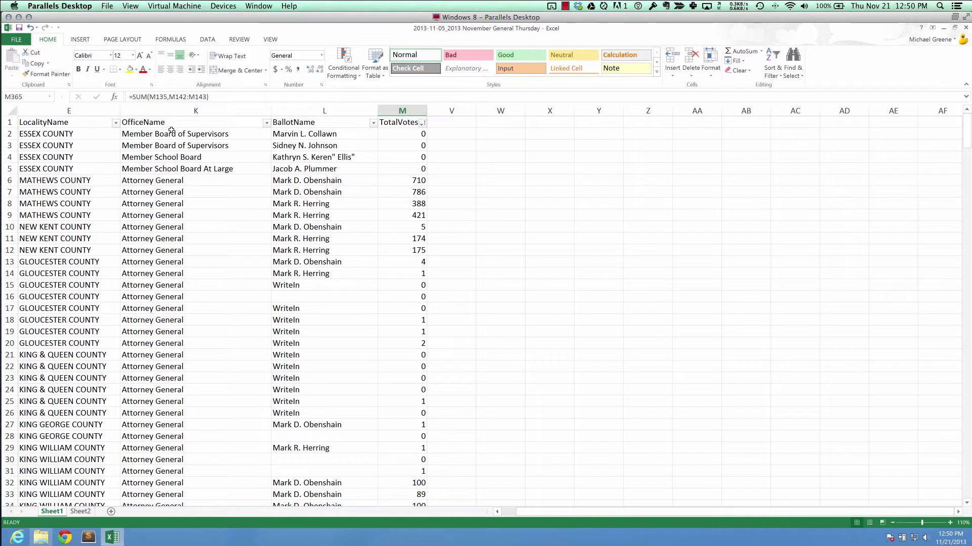
Copy the LocalityName column from Sheet1 into column A of Sheet2 and widen the column to fit the names.
{"action": "left_click", "coordinate": [69, 110]}
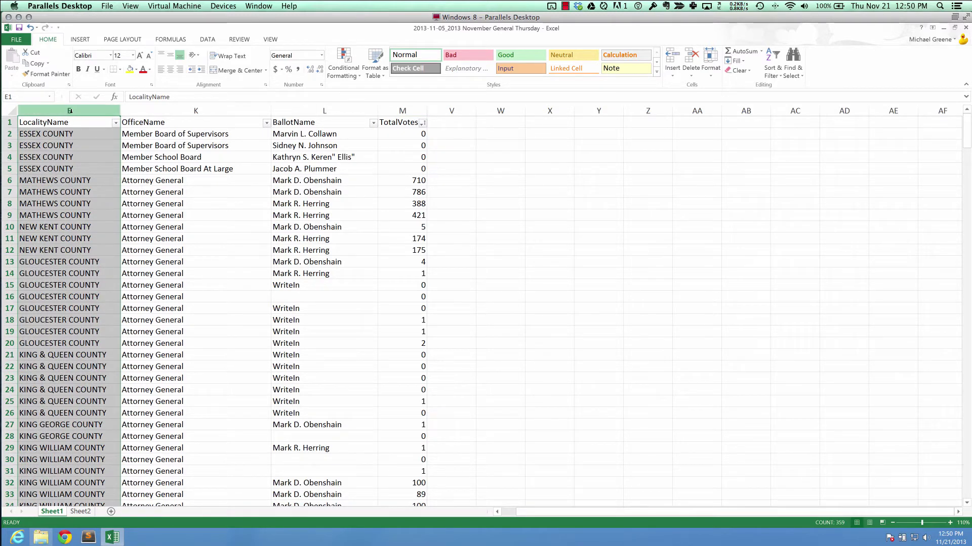
{"action": "left_click", "coordinate": [34, 64]}
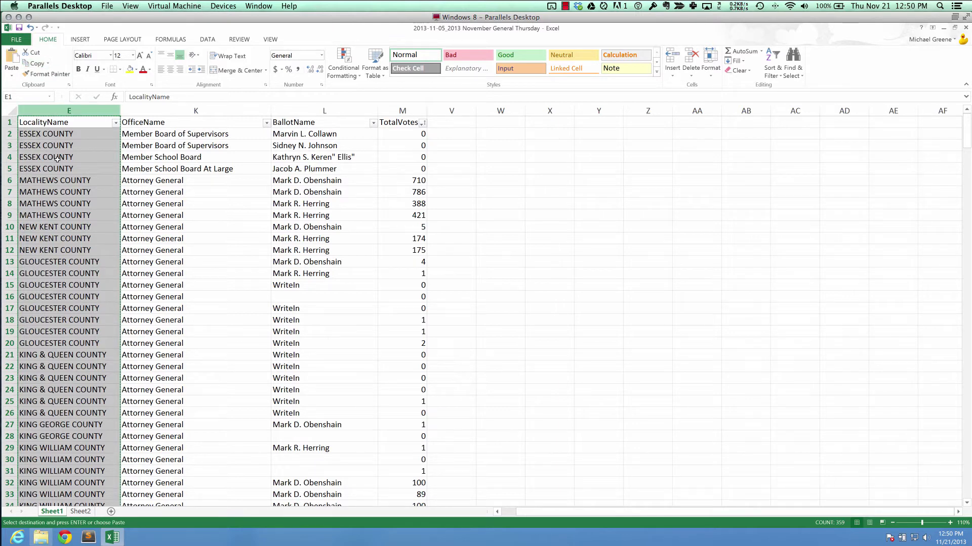
{"action": "left_click", "coordinate": [81, 511]}
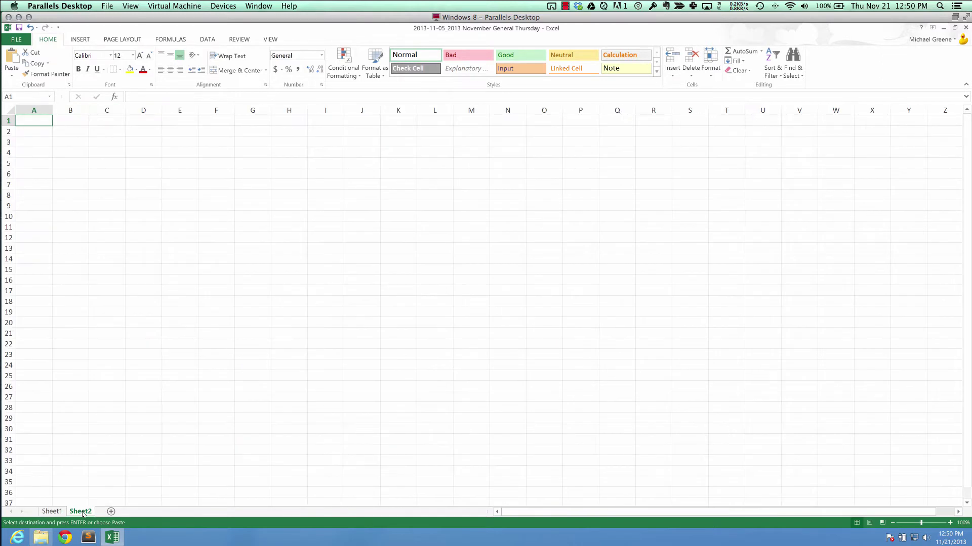
{"action": "right_click", "coordinate": [34, 121]}
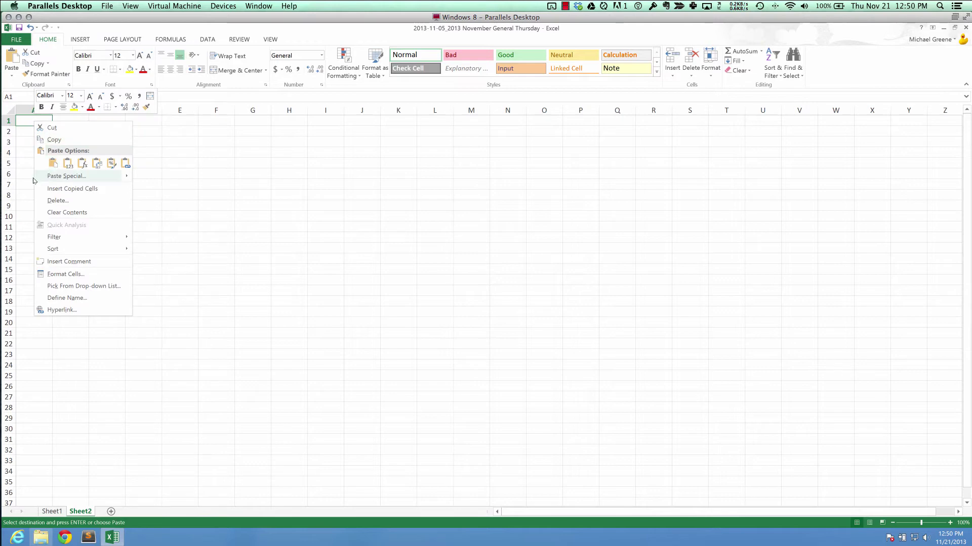
{"action": "left_click", "coordinate": [15, 58]}
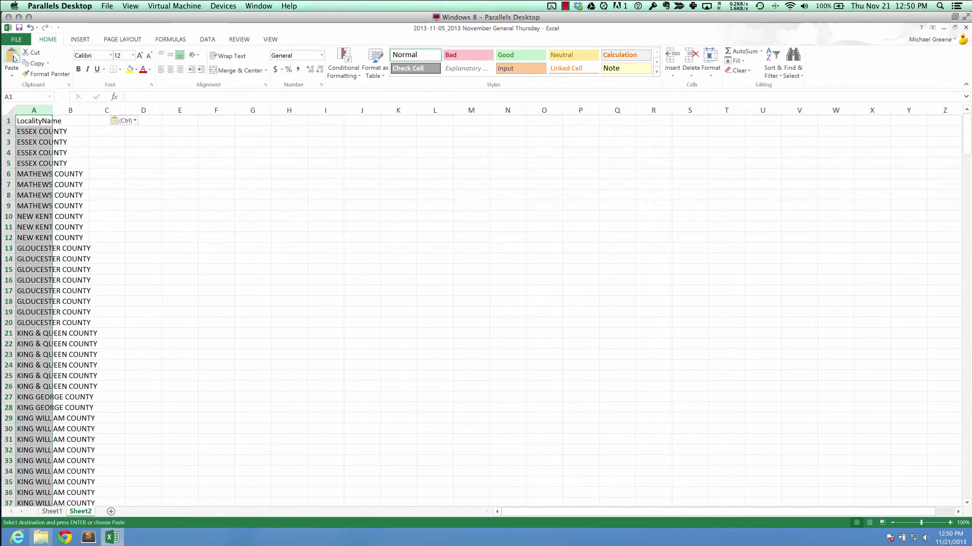
{"action": "left_click", "coordinate": [56, 173]}
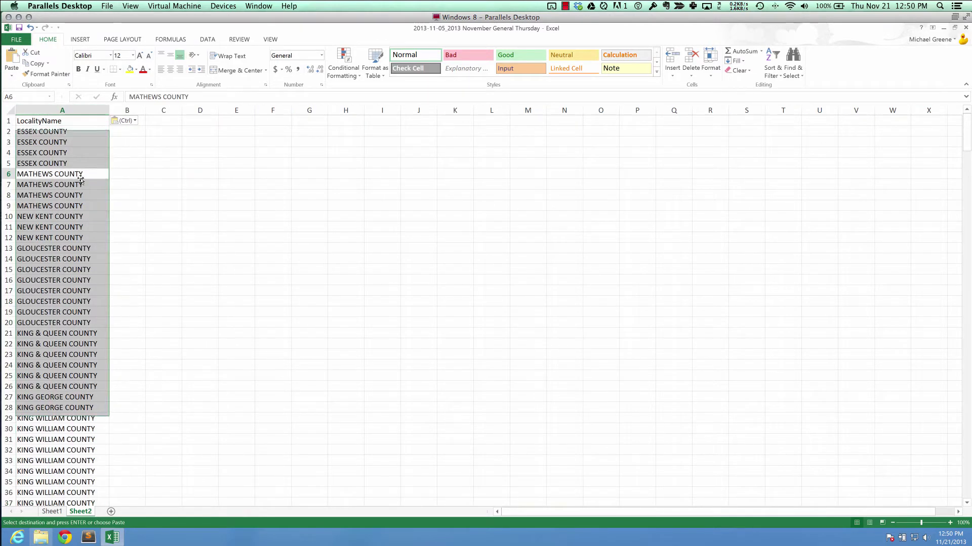
{"action": "left_click", "coordinate": [61, 121]}
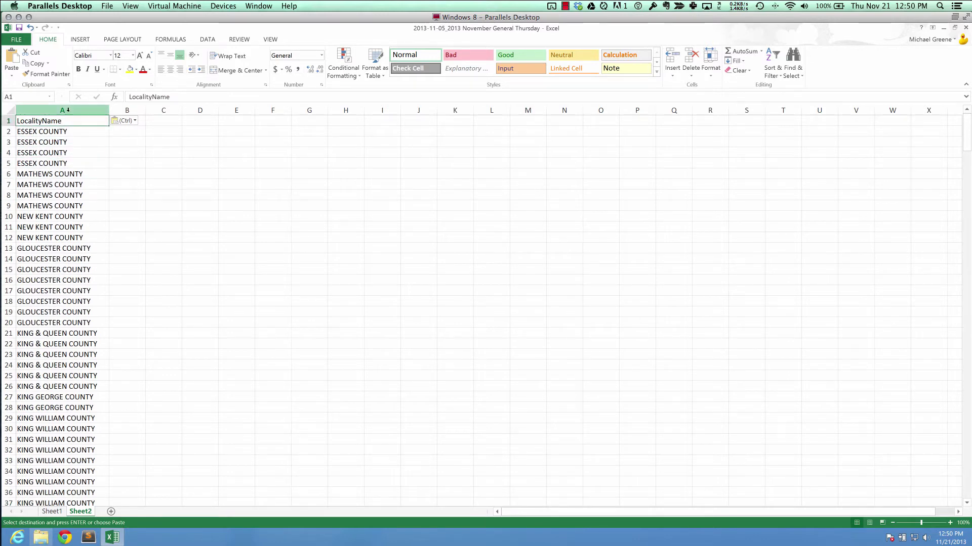
{"action": "left_click", "coordinate": [67, 109]}
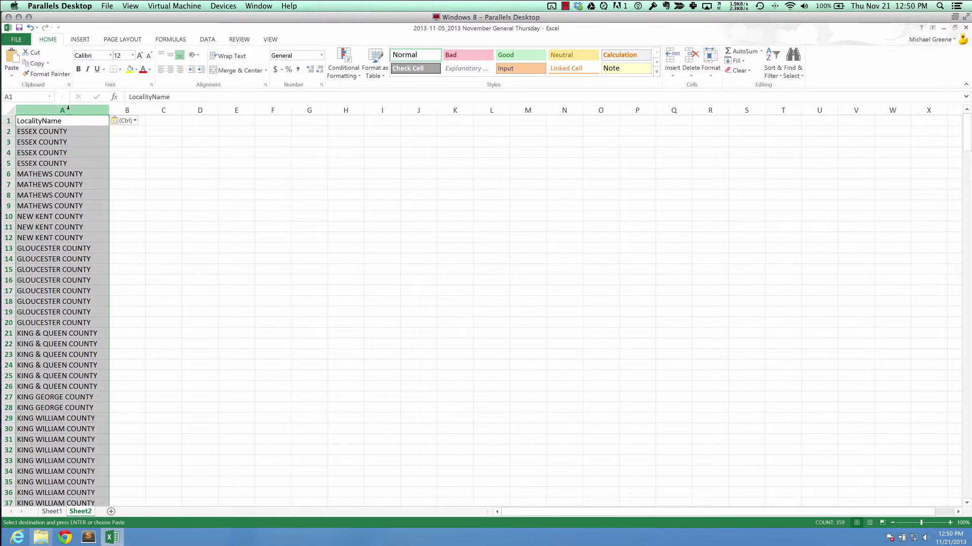
{"action": "left_click", "coordinate": [66, 184]}
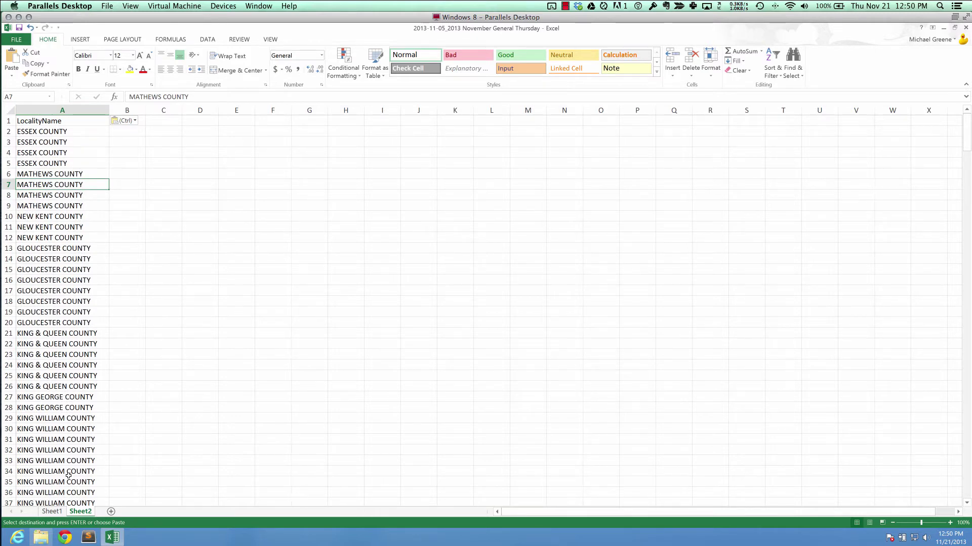
Remove the duplicate values from the LocalityName column on Sheet2, treating the first row as a header.
{"action": "left_click", "coordinate": [58, 110]}
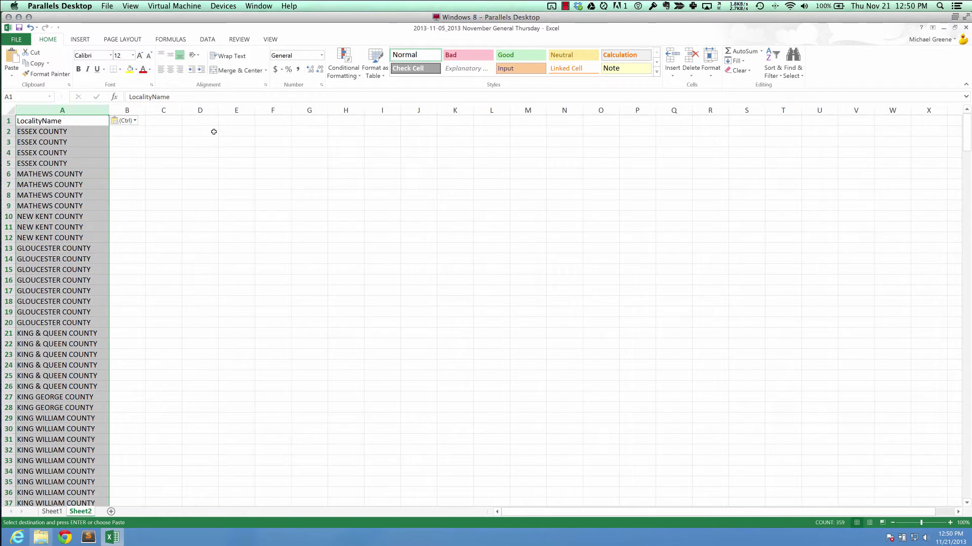
{"action": "left_click", "coordinate": [208, 40]}
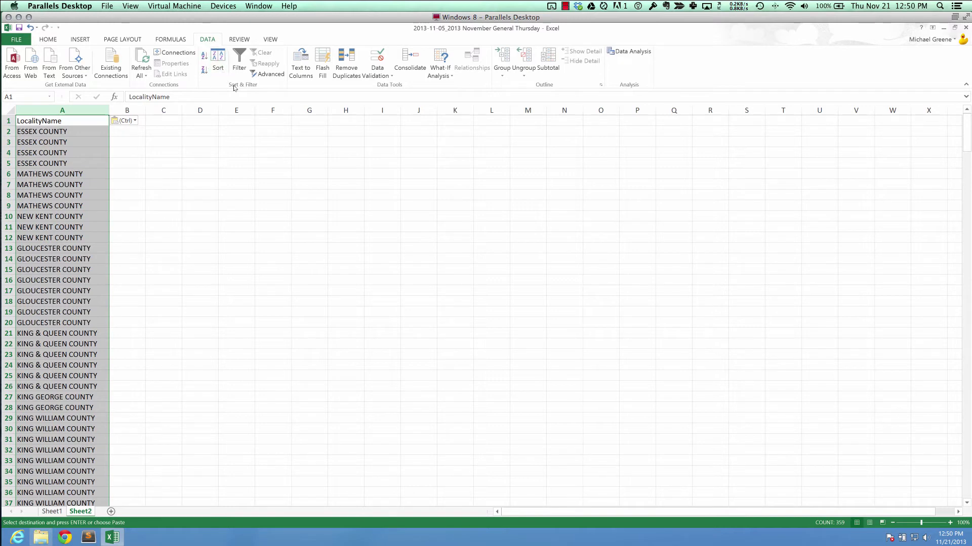
{"action": "left_click", "coordinate": [348, 72]}
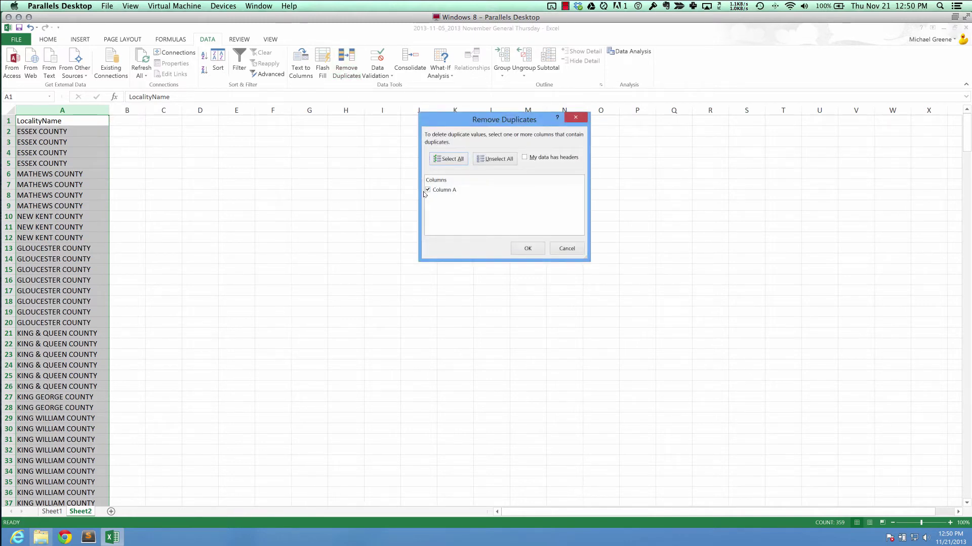
{"action": "left_click", "coordinate": [524, 158]}
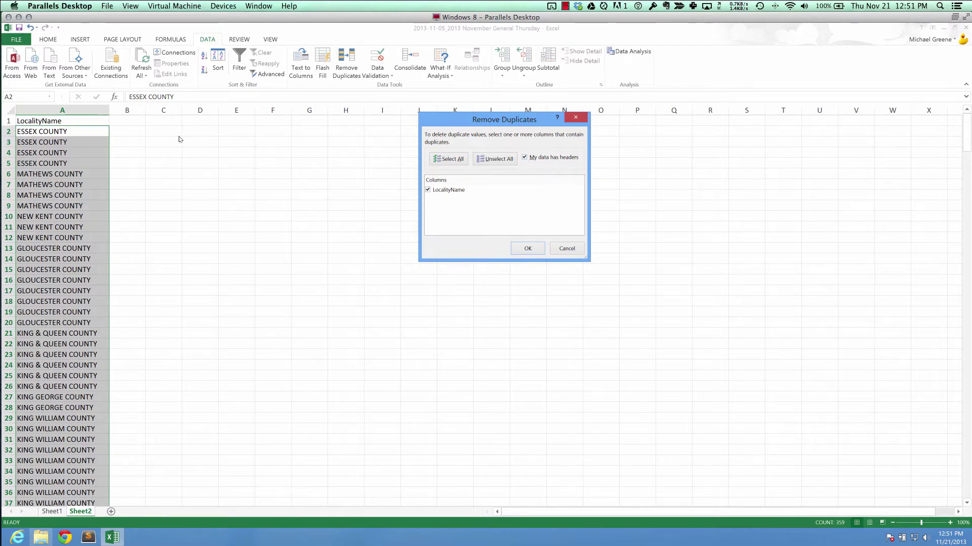
{"action": "left_click", "coordinate": [528, 248]}
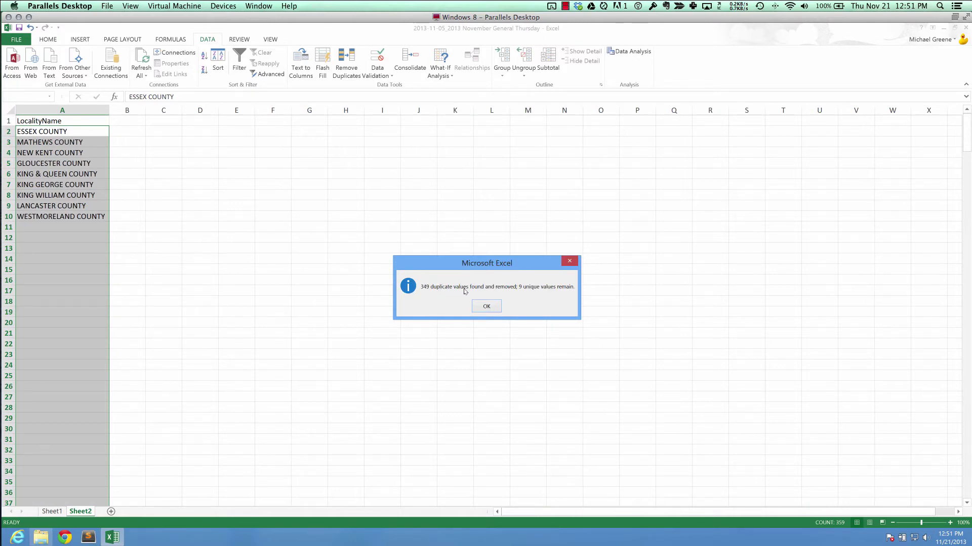
{"action": "left_click", "coordinate": [486, 306]}
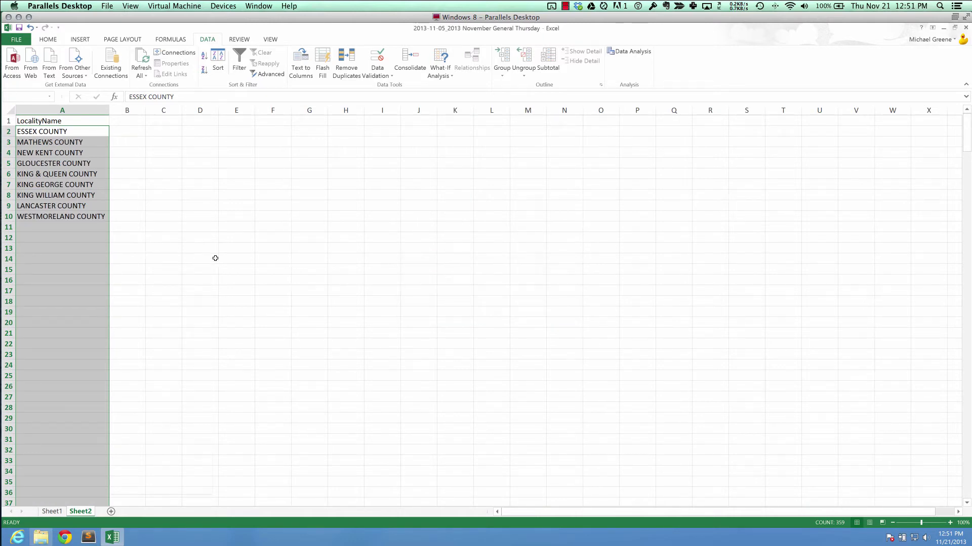
{"action": "left_click", "coordinate": [112, 250]}
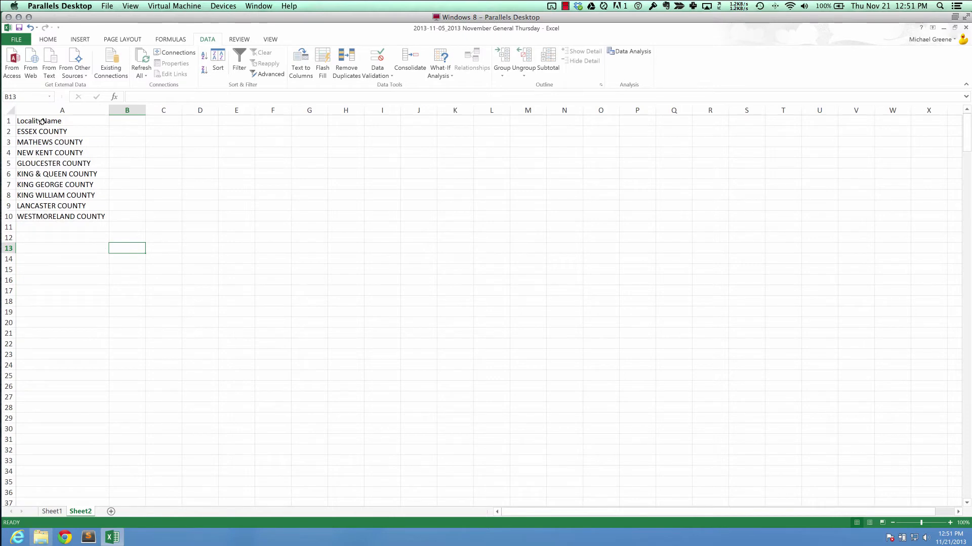
{"action": "left_click_drag", "start_coordinate": [45, 131], "coordinate": [53, 221]}
{"action": "left_click", "coordinate": [67, 248]}
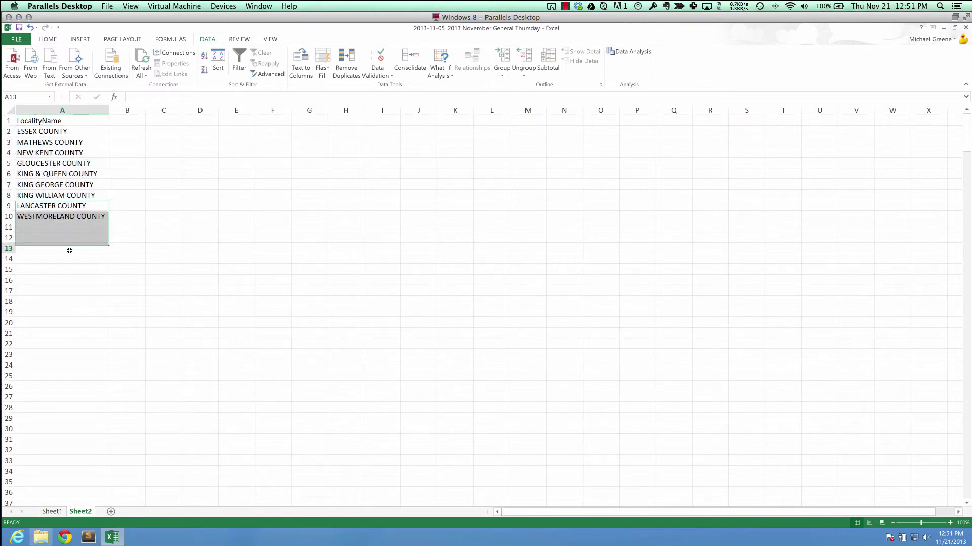
Copy the OfficeName column from Sheet1 into column B of Sheet2 and widen the column to fit its text.
{"action": "left_click", "coordinate": [52, 512]}
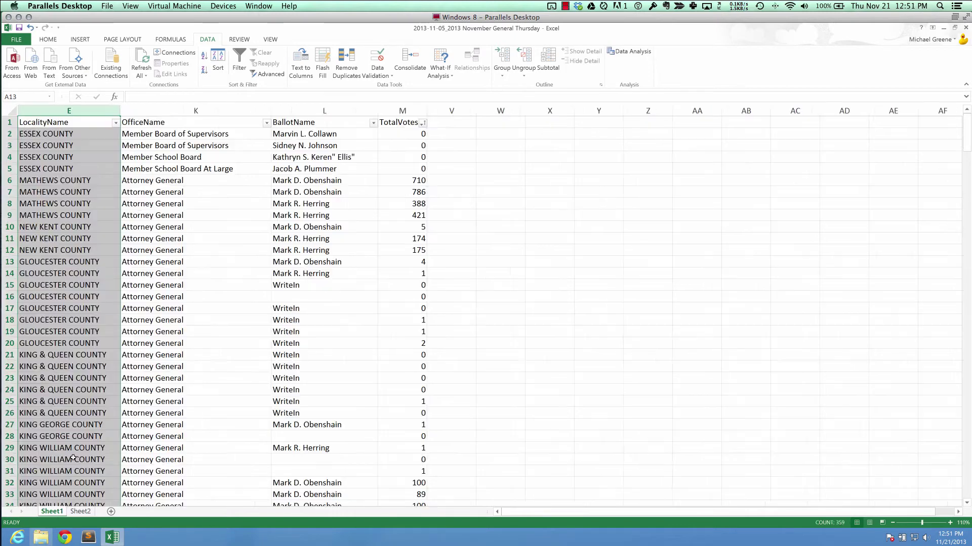
{"action": "left_click", "coordinate": [195, 110]}
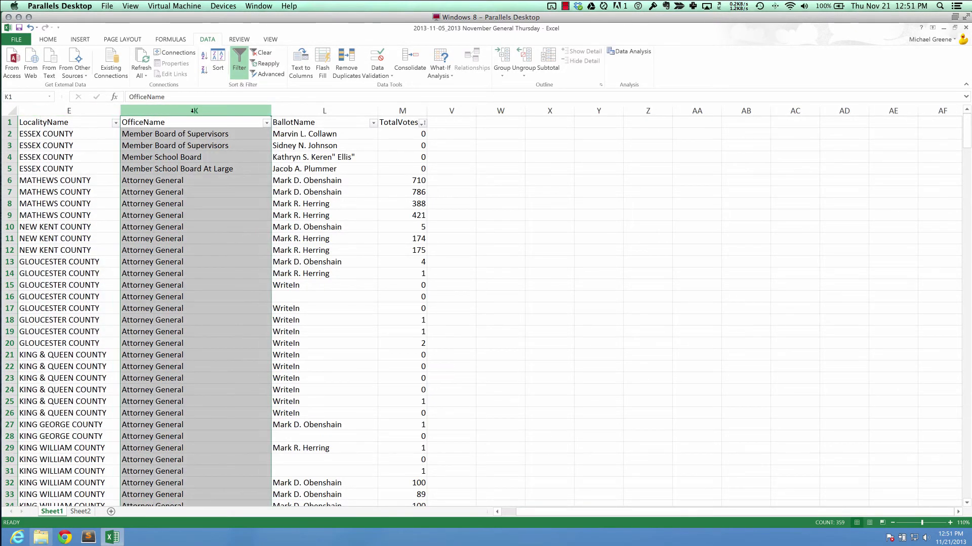
{"action": "right_click", "coordinate": [194, 110]}
{"action": "left_click", "coordinate": [203, 131]}
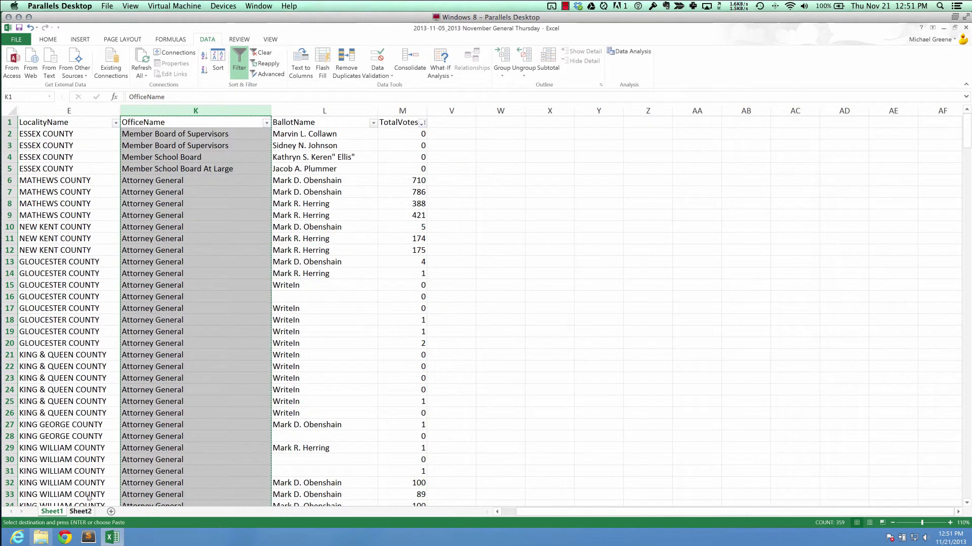
{"action": "key", "text": "ctrl+Page_Down"}
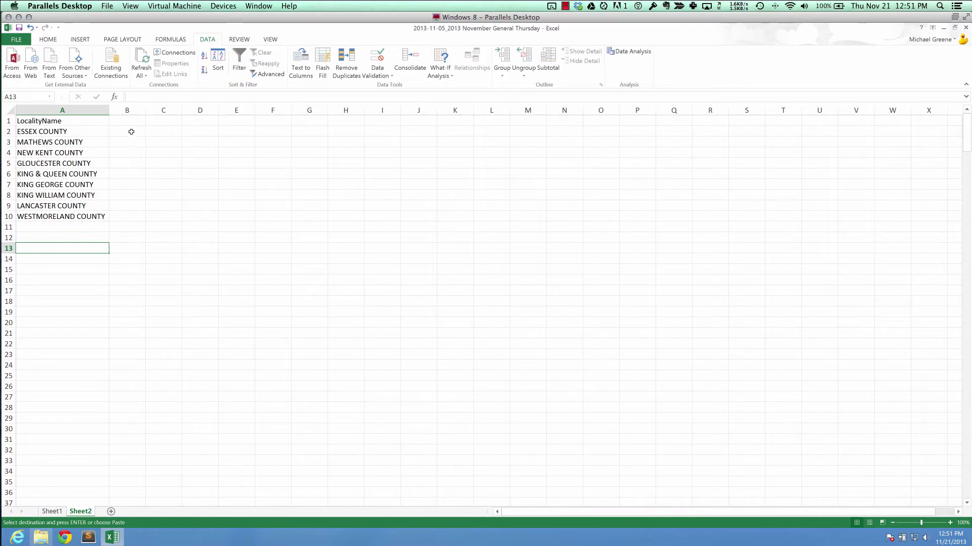
{"action": "left_click", "coordinate": [131, 110]}
{"action": "right_click", "coordinate": [131, 110]}
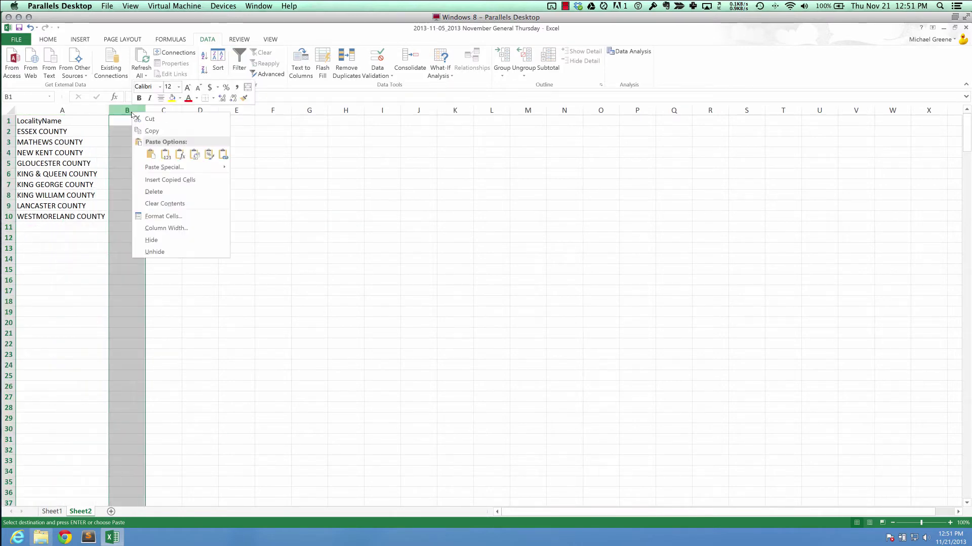
{"action": "left_click", "coordinate": [151, 155]}
{"action": "key", "text": "ctrl+c"}
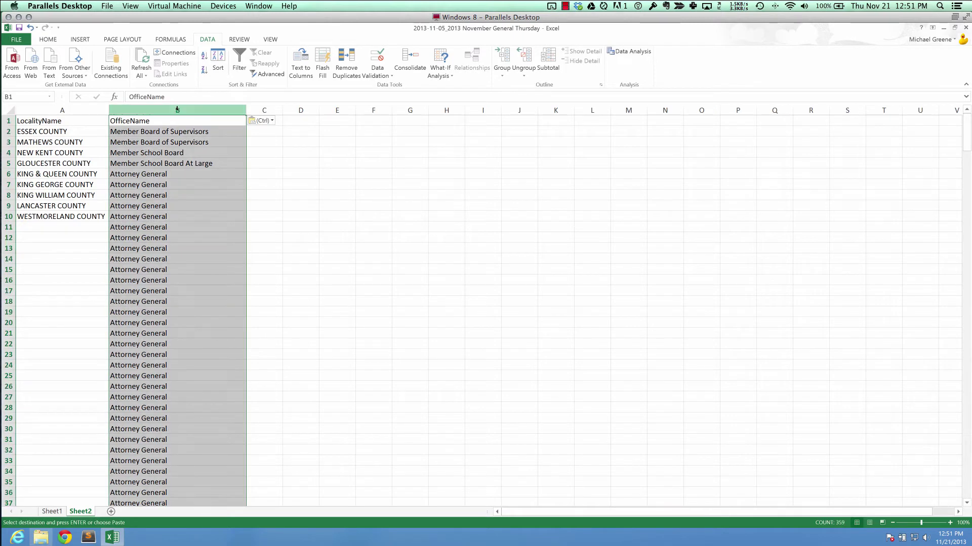
Remove the duplicate values from the OfficeName column on Sheet2, using only the current selection and treating the first row as a header.
{"action": "left_click", "coordinate": [346, 63]}
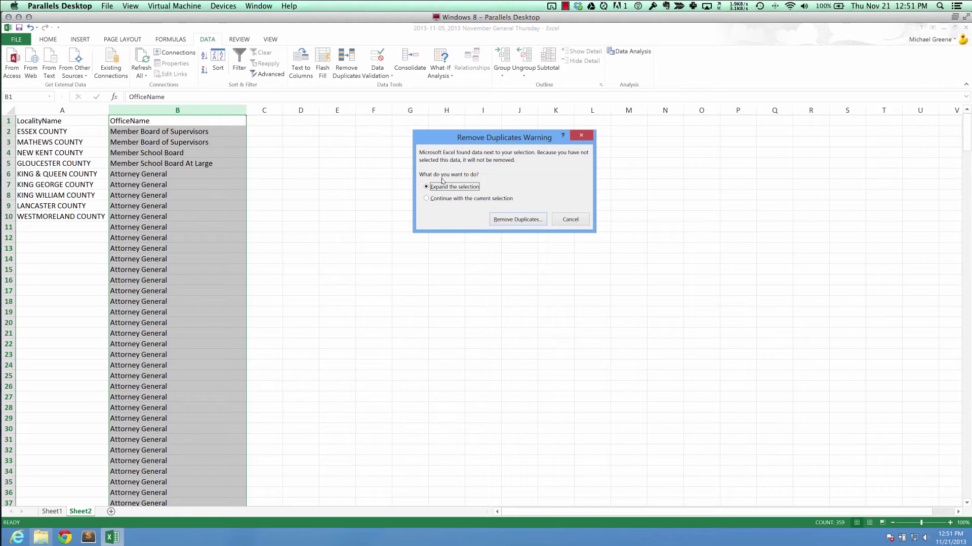
{"action": "left_click", "coordinate": [426, 200]}
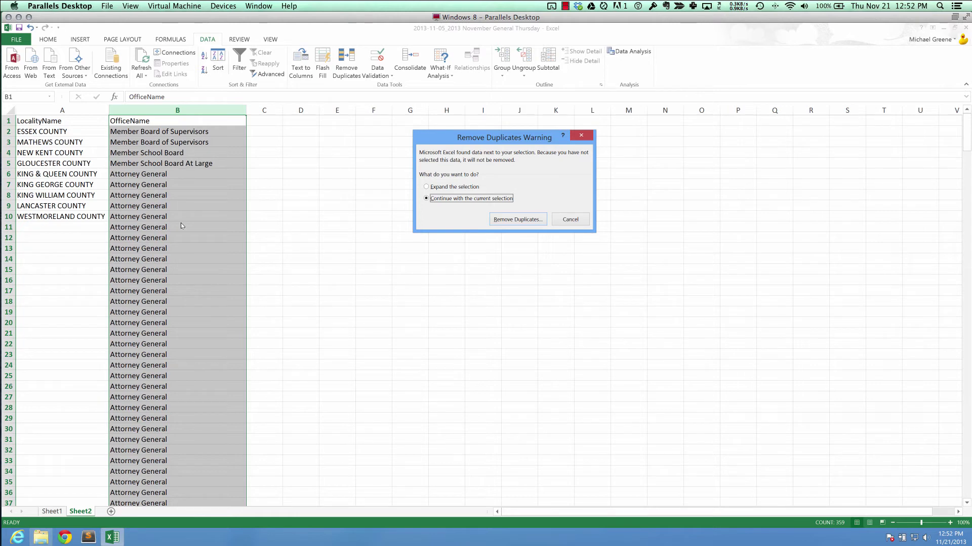
{"action": "left_click", "coordinate": [515, 220]}
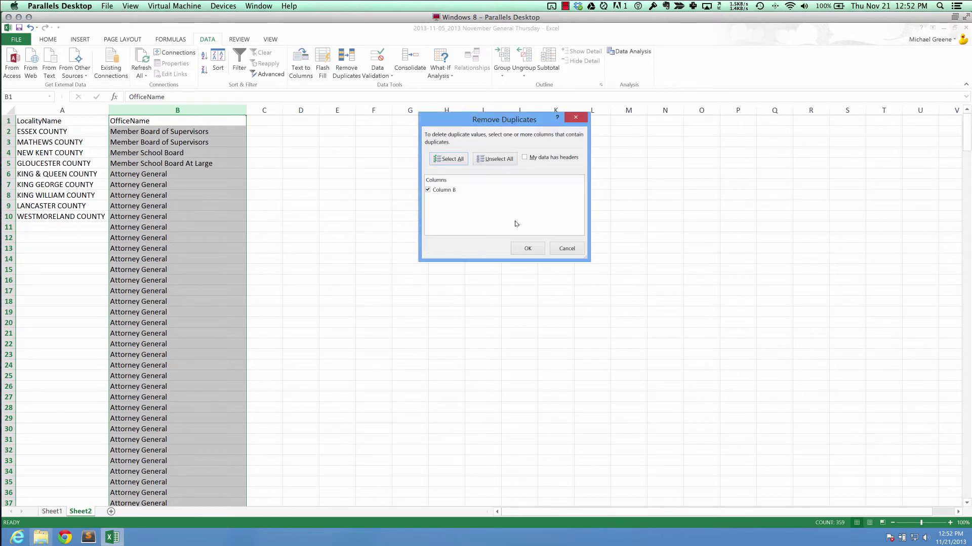
{"action": "left_click", "coordinate": [527, 159]}
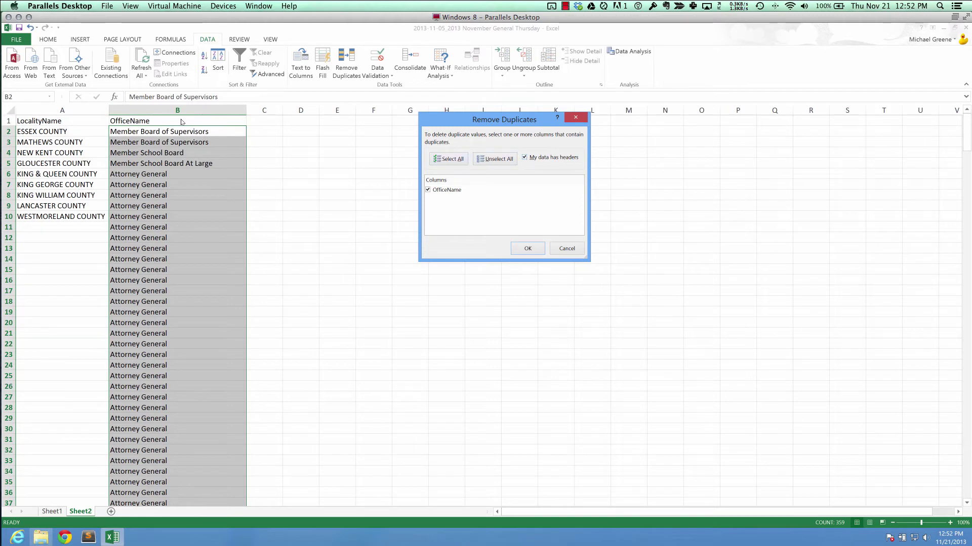
{"action": "left_click", "coordinate": [528, 250]}
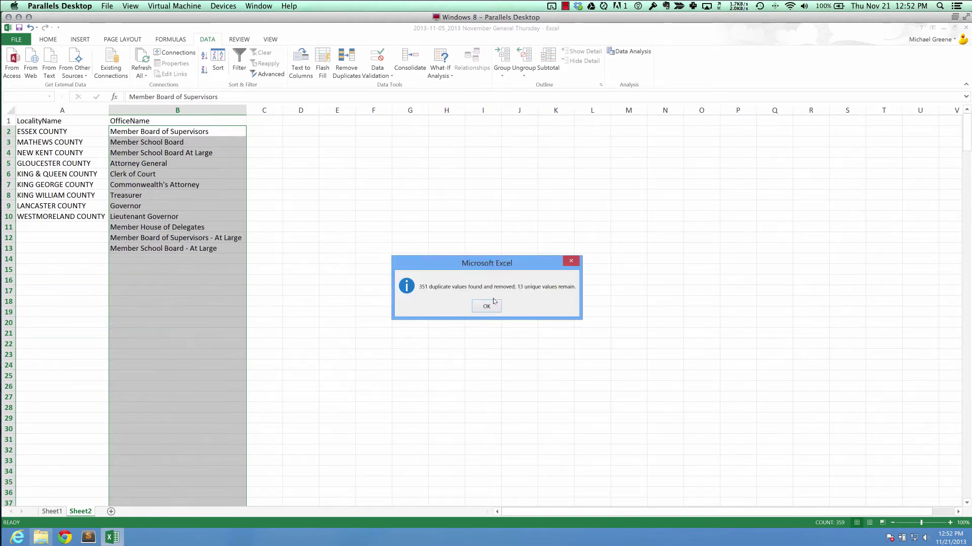
{"action": "left_click", "coordinate": [493, 301]}
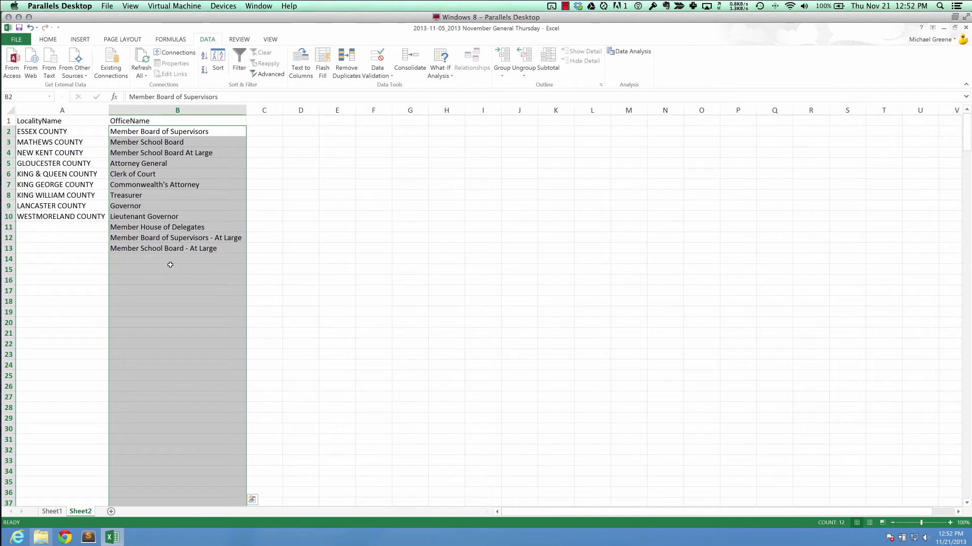
{"action": "left_click", "coordinate": [253, 247]}
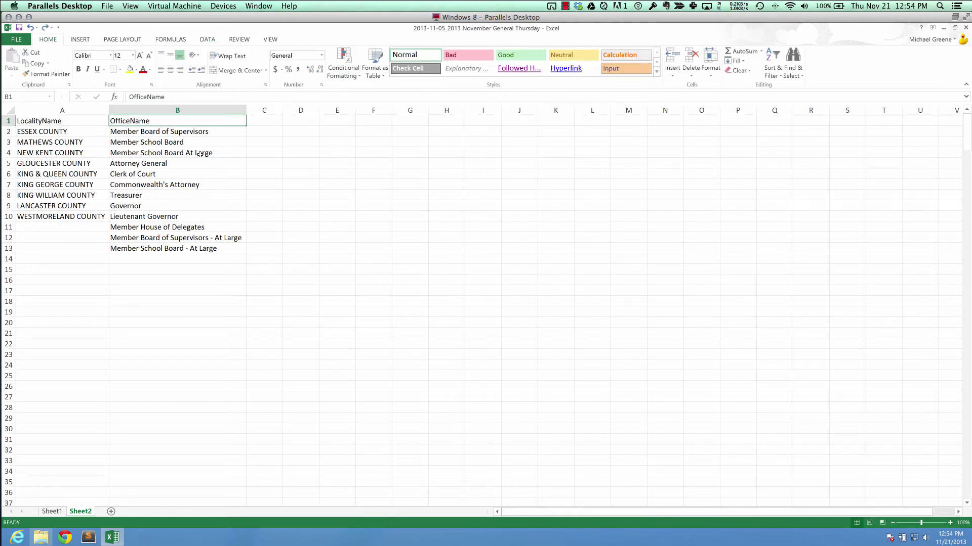
Sort the office names in B2:B13 from A to Z, continuing with the current selection so the localities are not included.
{"action": "left_click", "coordinate": [200, 154]}
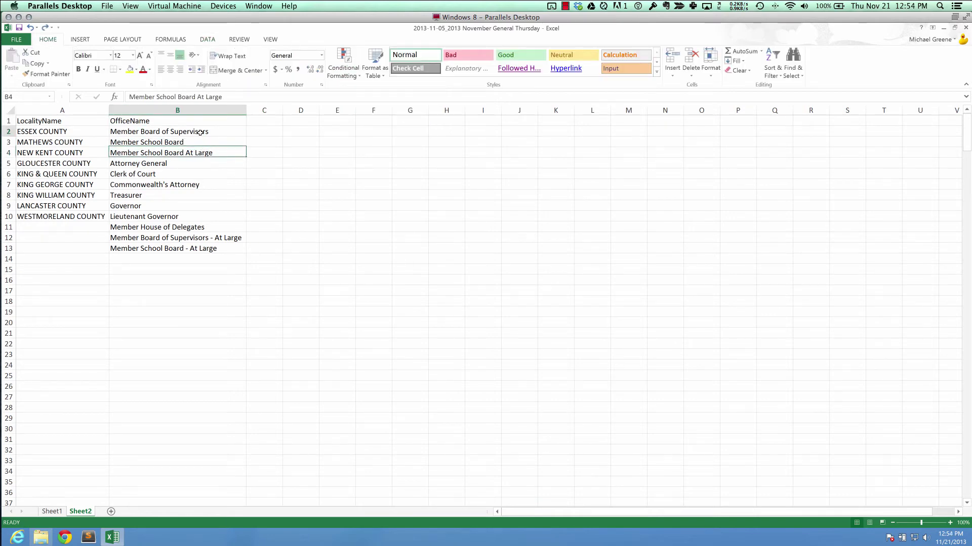
{"action": "left_click", "coordinate": [200, 132]}
{"action": "left_click", "coordinate": [167, 142], "text": "shift"}
{"action": "left_click_drag", "start_coordinate": [192, 186], "coordinate": [190, 249]}
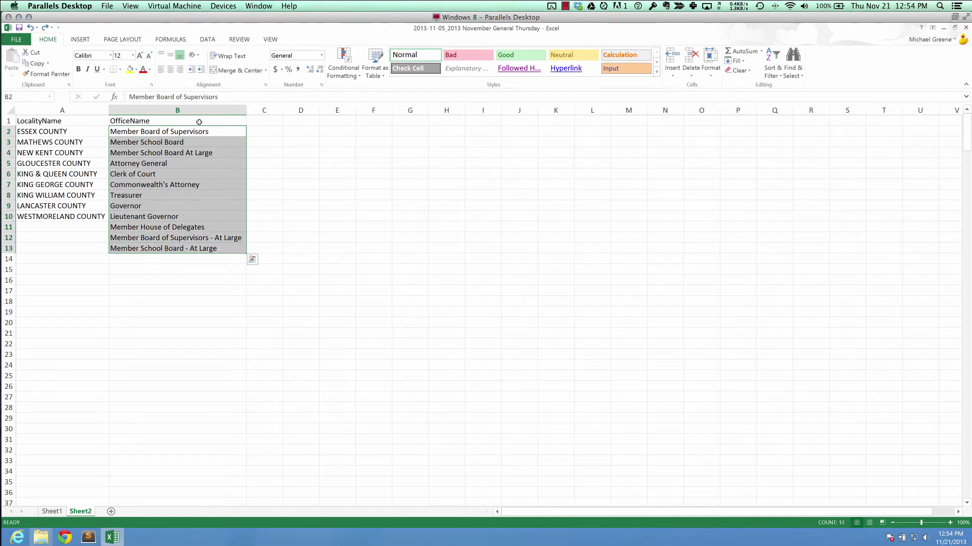
{"action": "key", "text": "Escape"}
{"action": "left_click_drag", "start_coordinate": [176, 150], "coordinate": [177, 249]}
{"action": "left_click", "coordinate": [206, 39]}
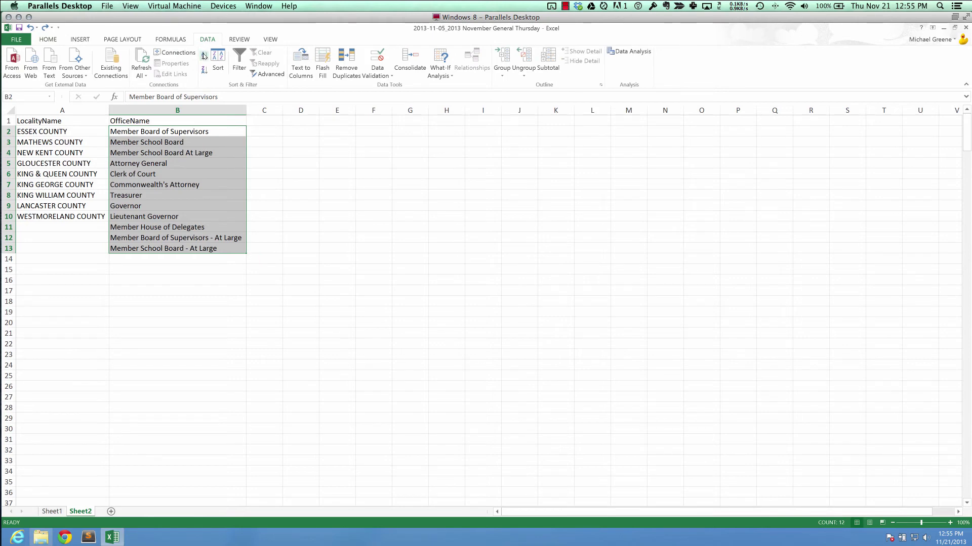
{"action": "left_click", "coordinate": [204, 59]}
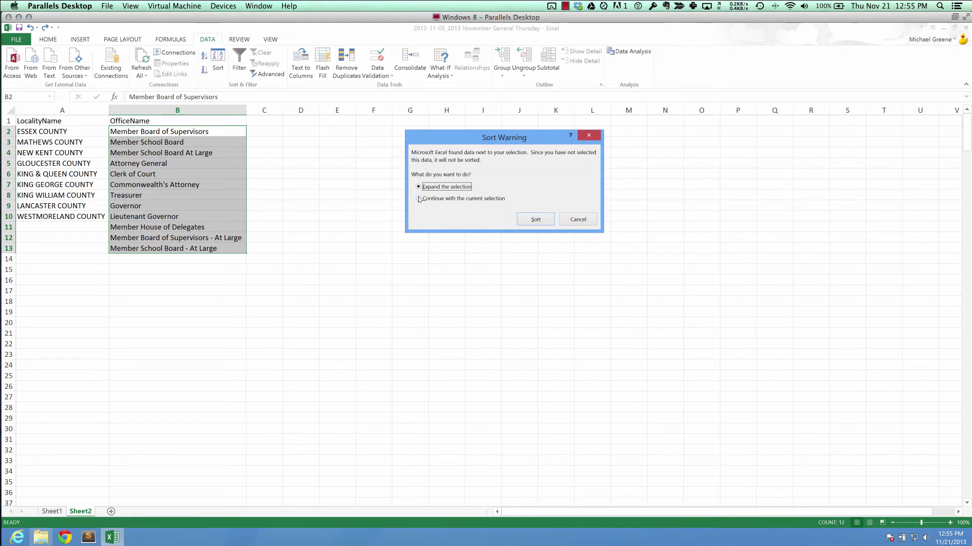
{"action": "left_click", "coordinate": [419, 200]}
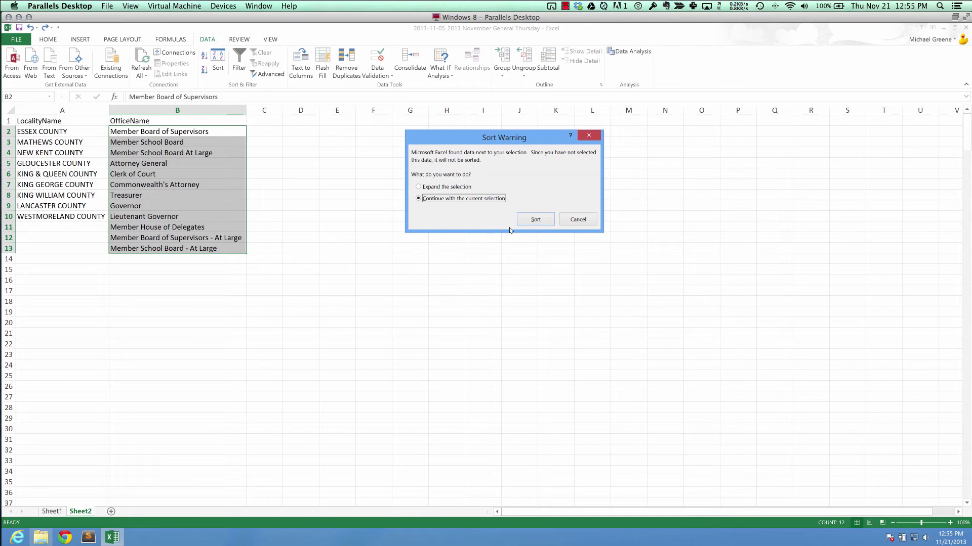
{"action": "left_click", "coordinate": [523, 221]}
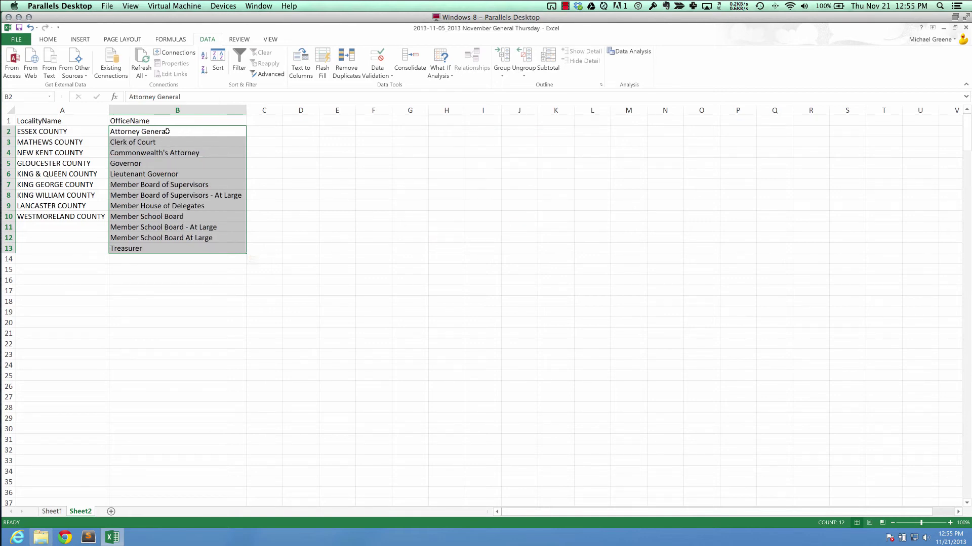
Copy the sorted office names in B2:B13 and paste them transposed across row 1, starting in cell B1 over the OfficeName header.
{"action": "right_click", "coordinate": [175, 147]}
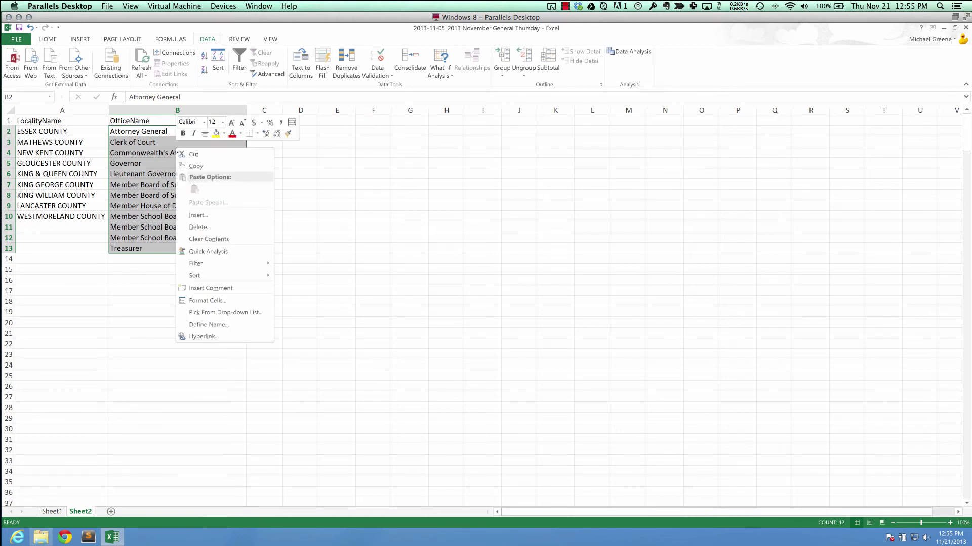
{"action": "left_click", "coordinate": [201, 167]}
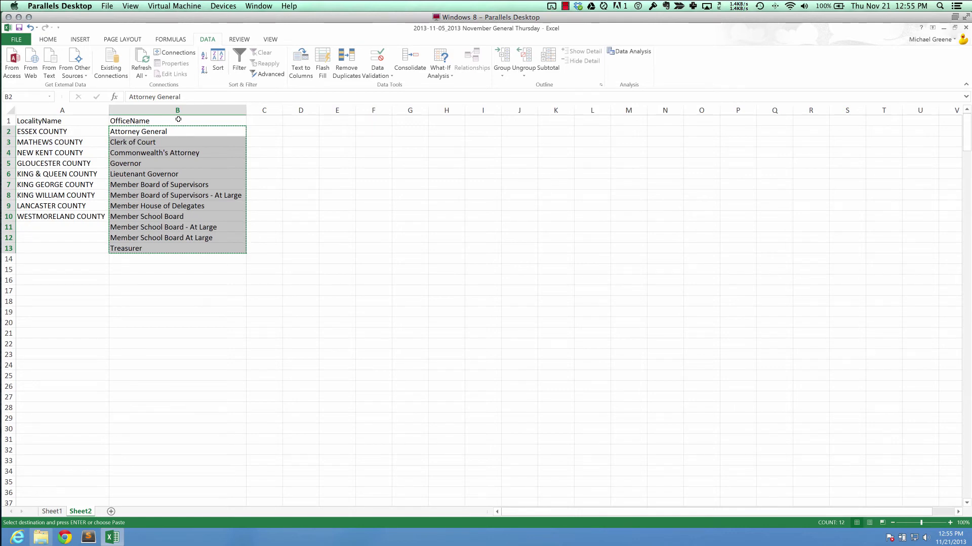
{"action": "left_click", "coordinate": [139, 121]}
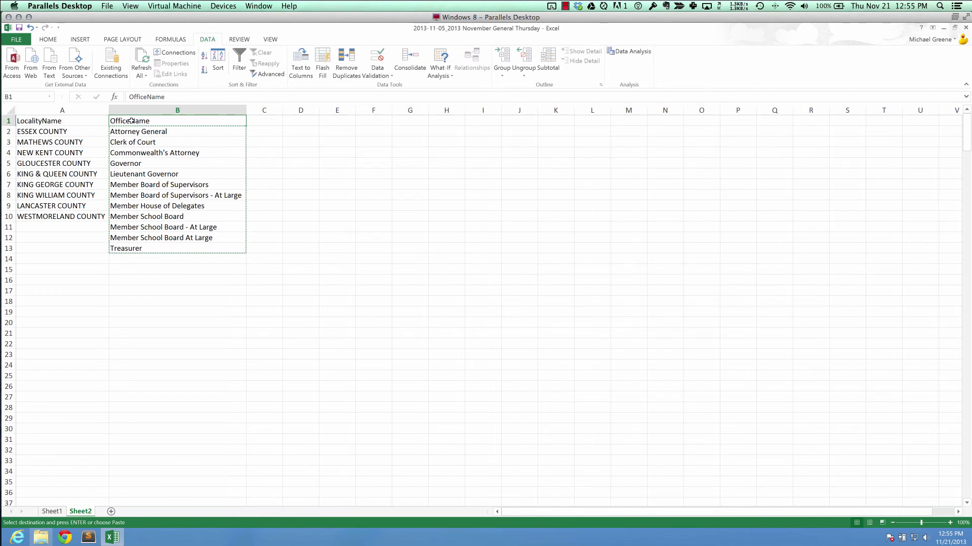
{"action": "left_click", "coordinate": [49, 39]}
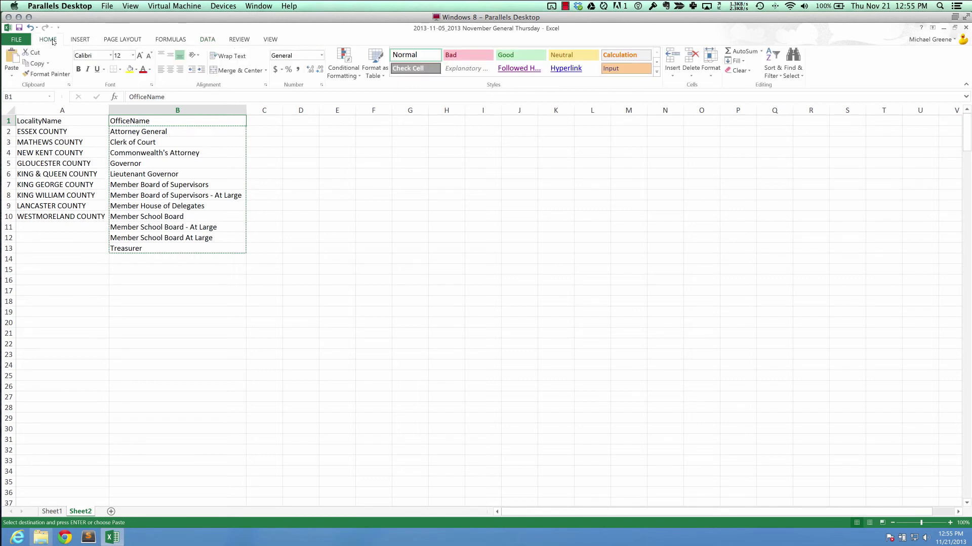
{"action": "left_click", "coordinate": [13, 78]}
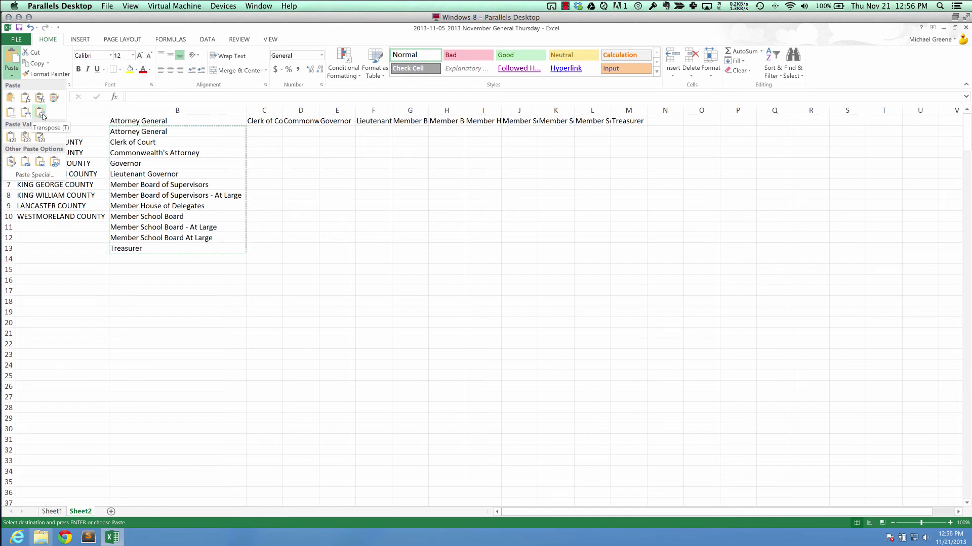
{"action": "left_click", "coordinate": [41, 113]}
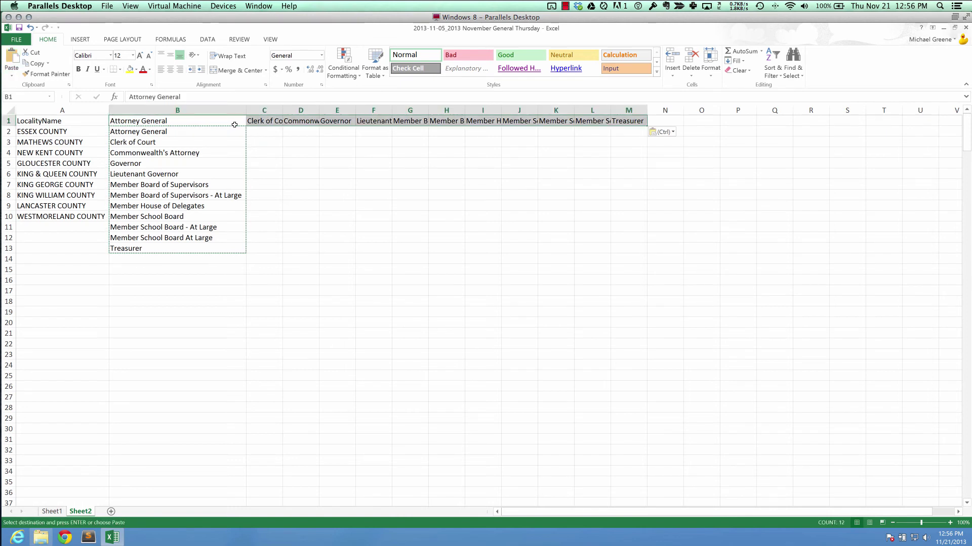
Delete the vertical list of office names in B2:B13, keeping the transposed headers in row 1.
{"action": "left_click", "coordinate": [264, 141]}
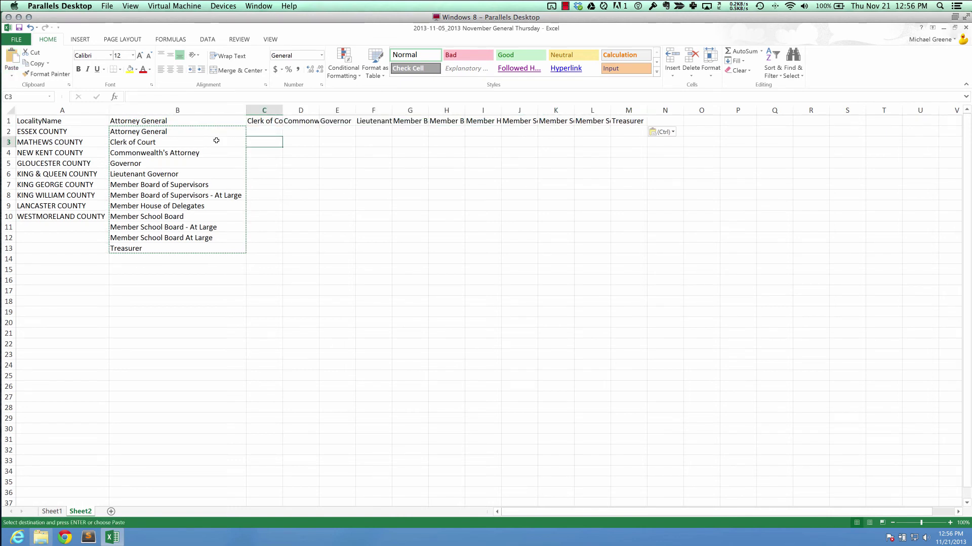
{"action": "left_click_drag", "start_coordinate": [208, 133], "coordinate": [203, 251]}
{"action": "right_click", "coordinate": [205, 248]}
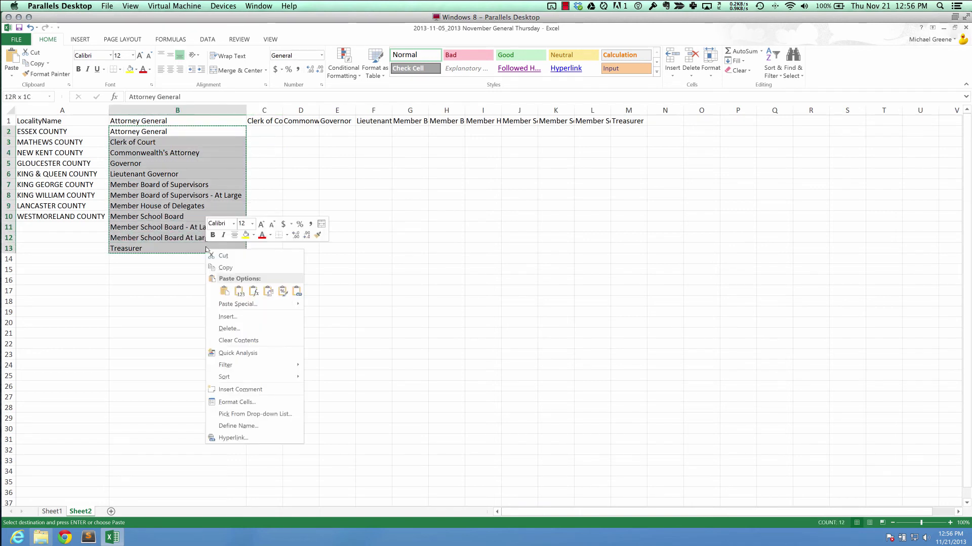
{"action": "left_click", "coordinate": [229, 328]}
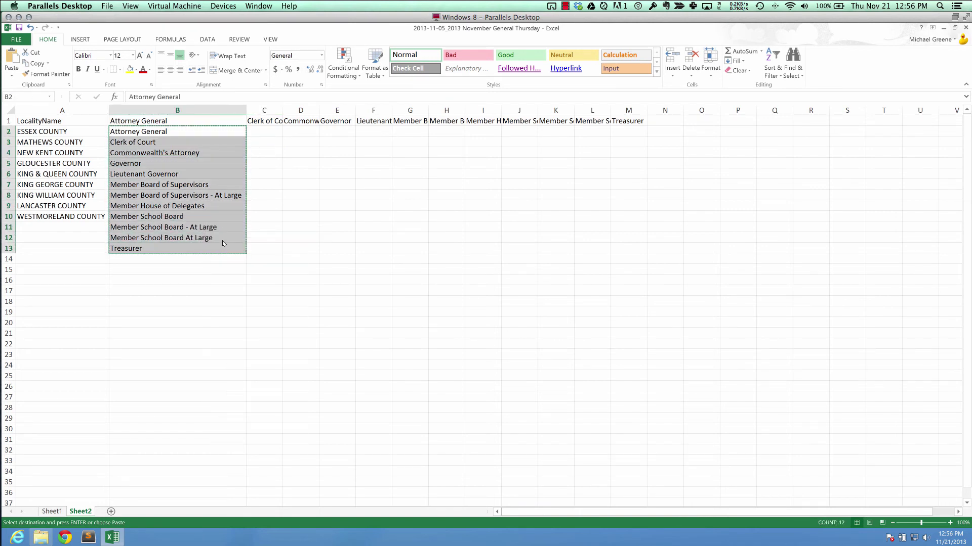
{"action": "left_click", "coordinate": [227, 354]}
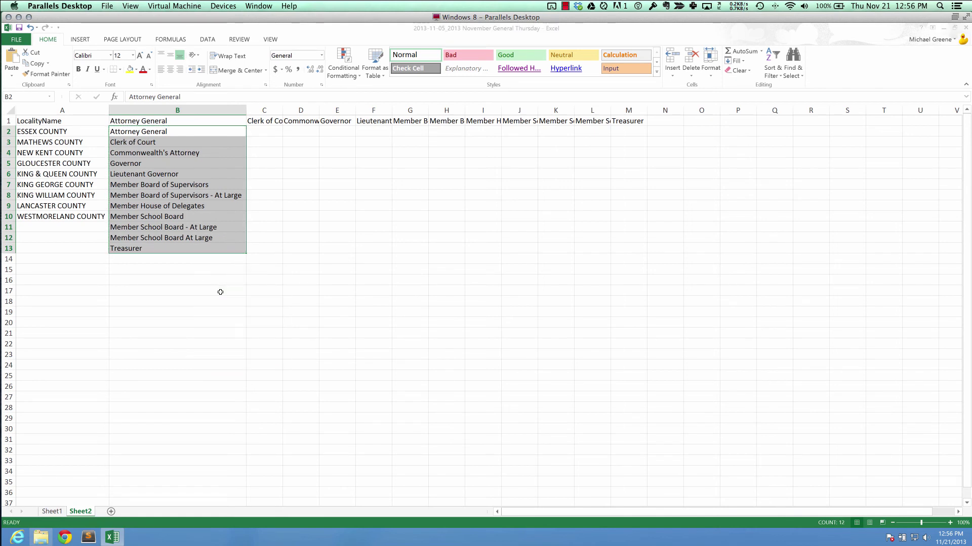
{"action": "left_click", "coordinate": [269, 238]}
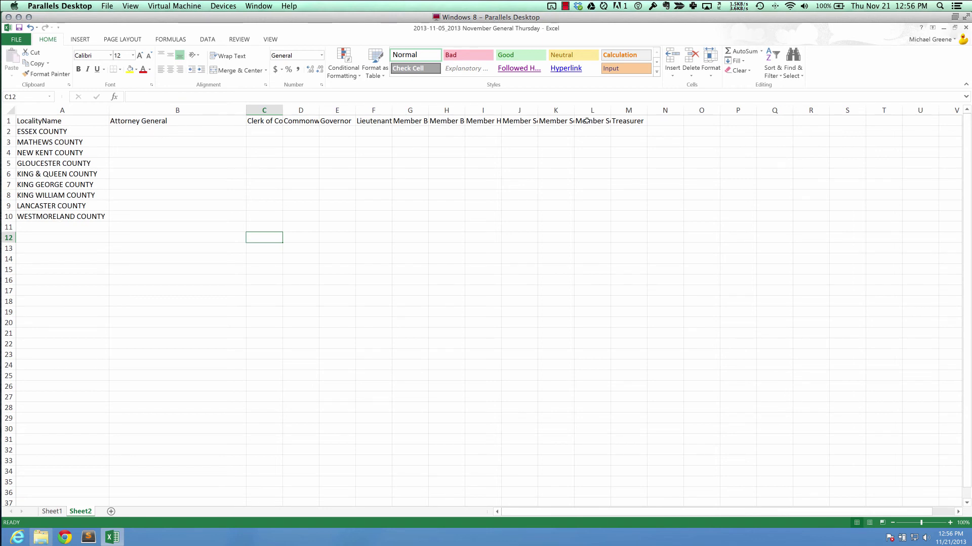
{"action": "left_click", "coordinate": [125, 131]}
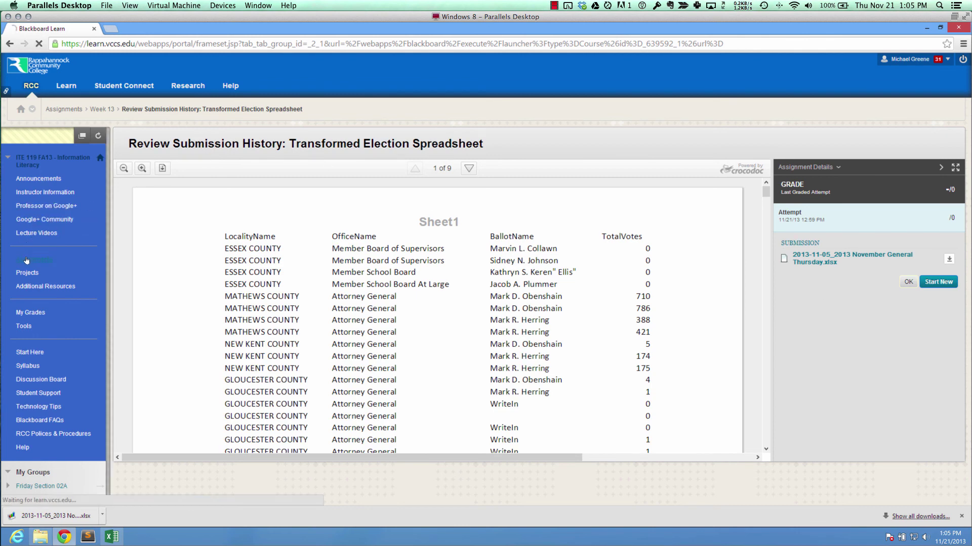
In Blackboard in Chrome, open the Transformed Election Spreadsheet assignment from the Week 13 assignments and start a new submission.
{"action": "left_click", "coordinate": [38, 261]}
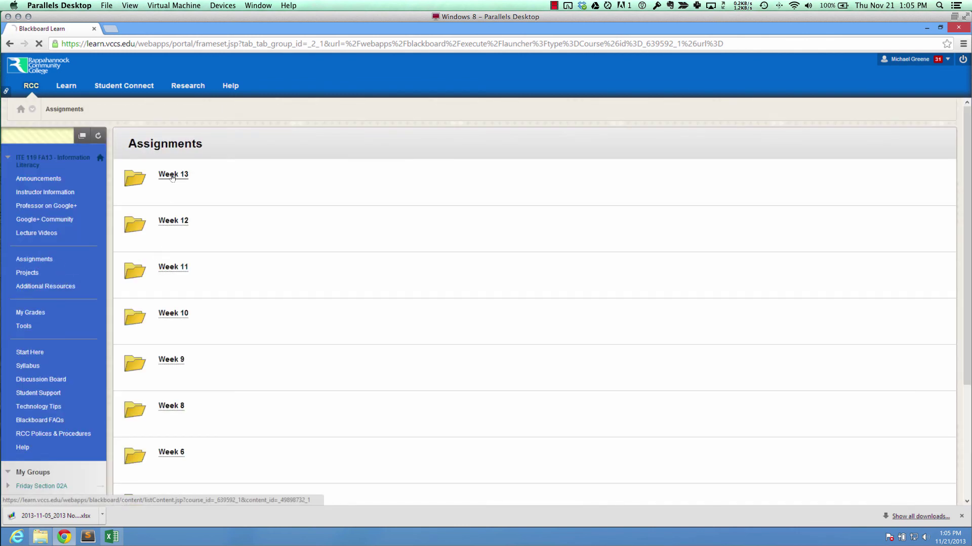
{"action": "left_click", "coordinate": [195, 271]}
{"action": "scroll", "coordinate": [205, 353], "scroll_direction": "down", "scroll_amount": 6}
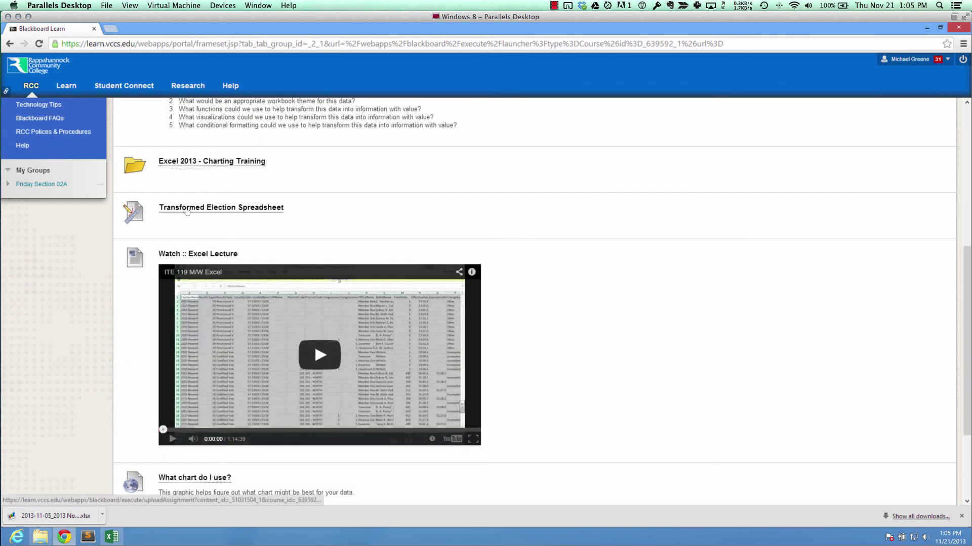
{"action": "left_click", "coordinate": [187, 209]}
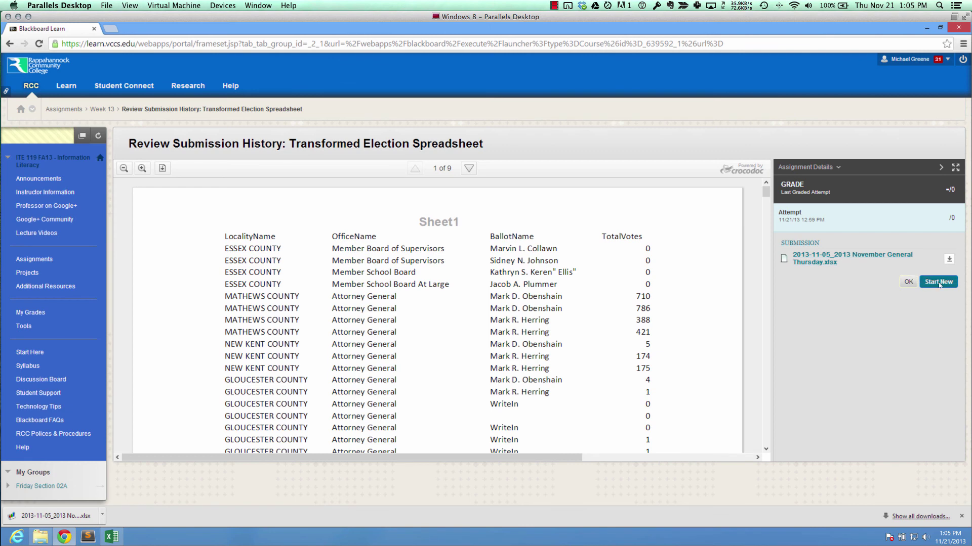
{"action": "left_click", "coordinate": [938, 282]}
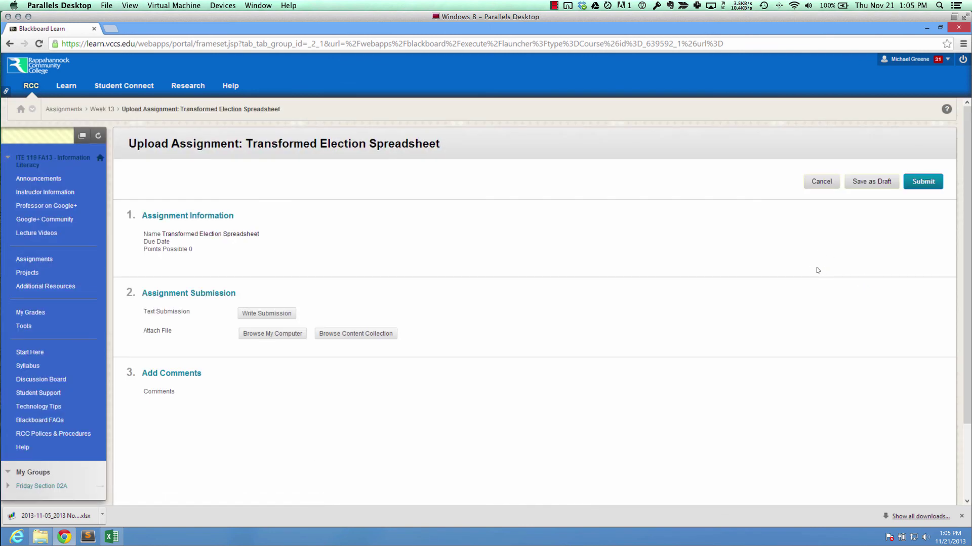
Attach 2013-11-05_2013 November General Thursday.xlsx from the Desktop, submit the assignment, and open the list of attempts.
{"action": "left_click", "coordinate": [263, 333]}
{"action": "left_click_drag", "start_coordinate": [317, 122], "coordinate": [314, 189]}
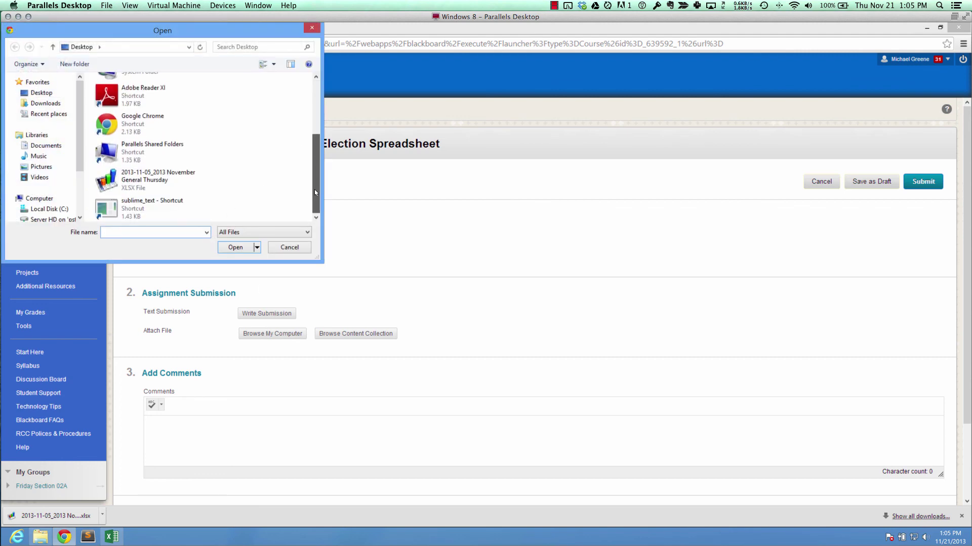
{"action": "left_click", "coordinate": [174, 184]}
{"action": "left_click", "coordinate": [235, 248]}
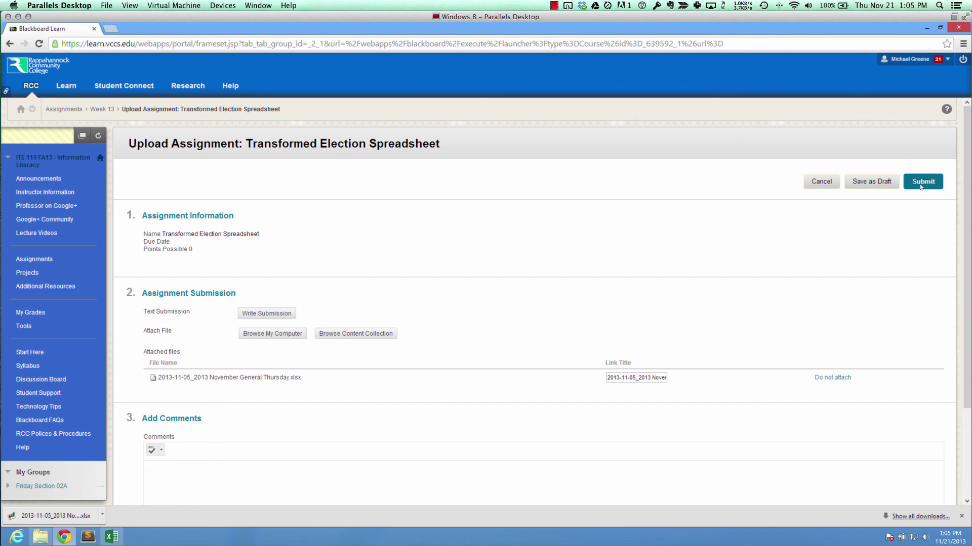
{"action": "left_click", "coordinate": [920, 186]}
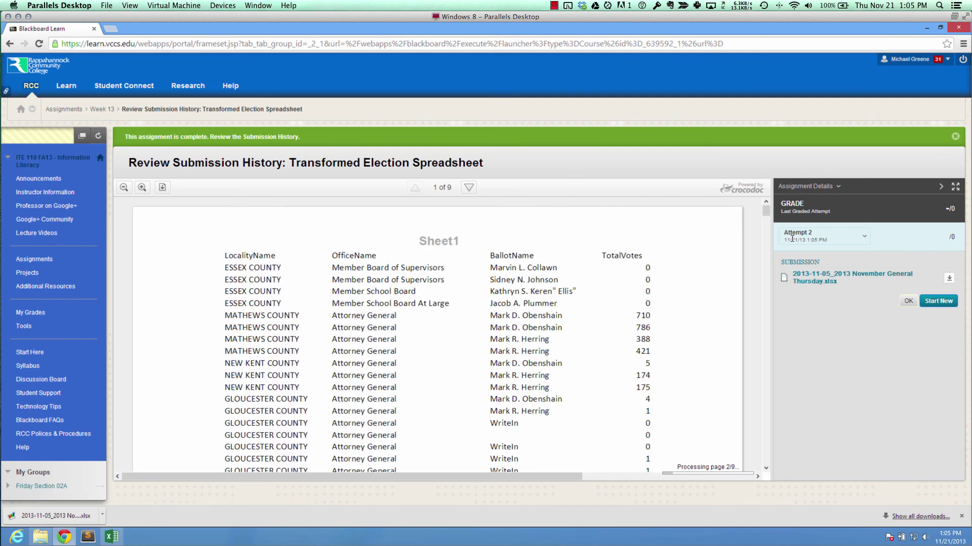
{"action": "left_click", "coordinate": [855, 238]}
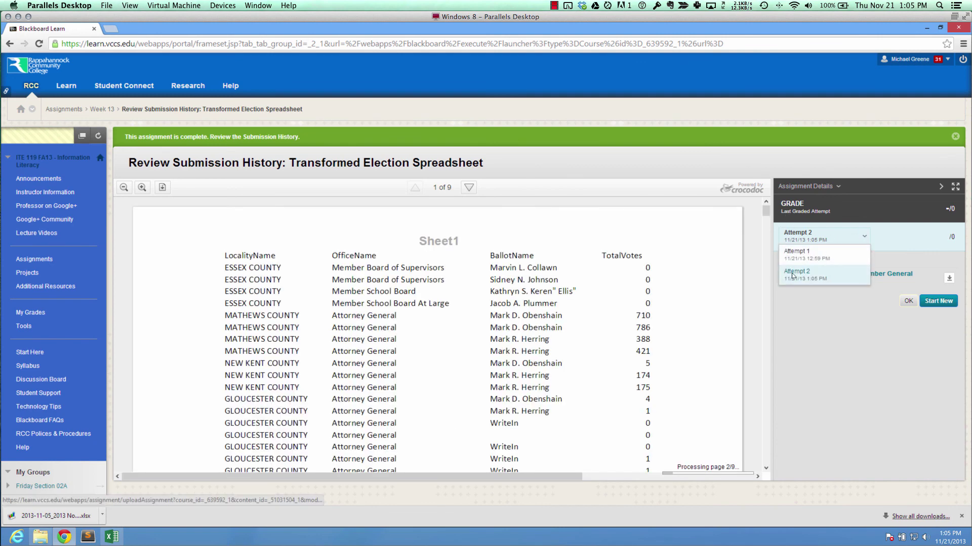